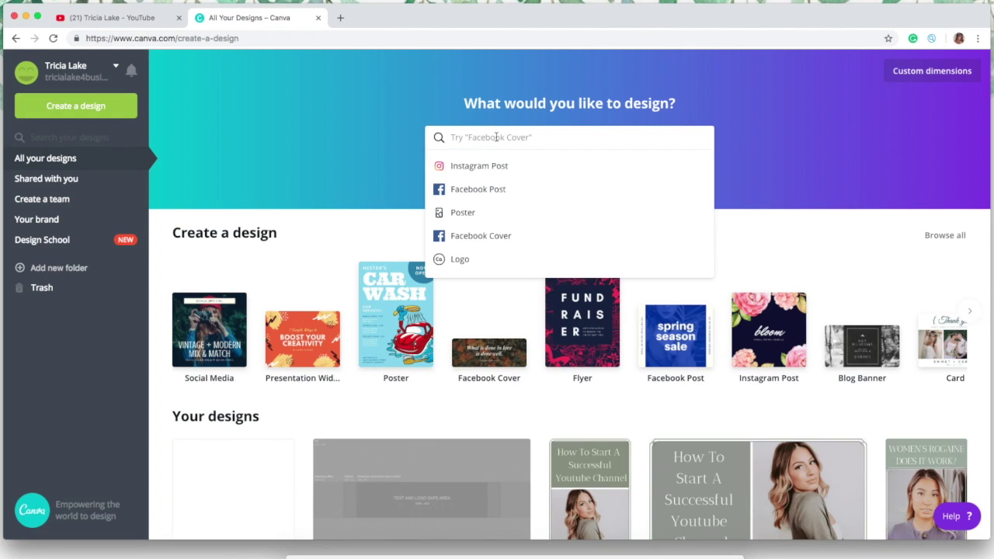
# Step: Search designs for 'youtube' to start a blank 2560 × 1440 YouTube Channel Art design
pyautogui.write('youtube')
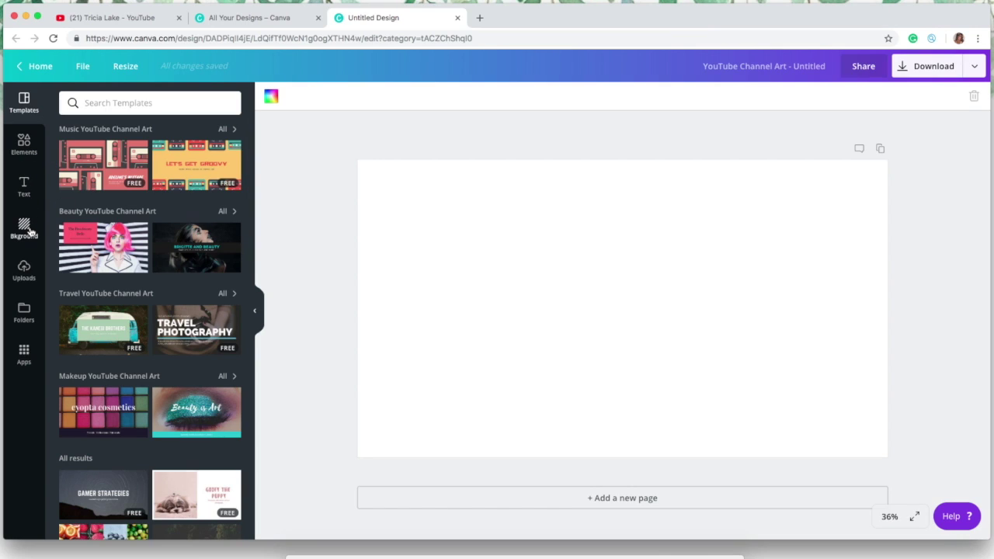
# Step: Place the uploaded banner size-guide image so it fills the canvas
pyautogui.click(25, 268)
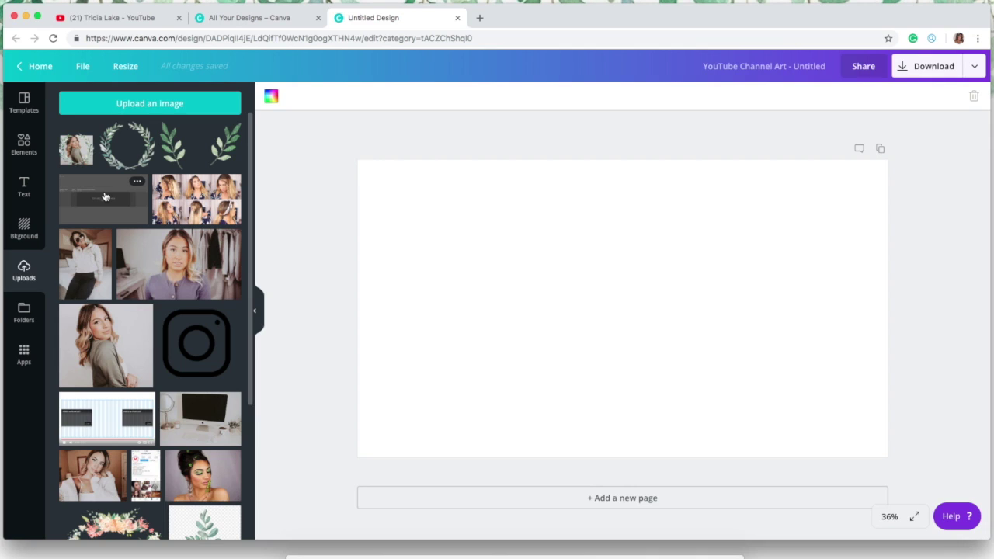
pyautogui.moveTo(104, 196); pyautogui.dragTo(376, 190)
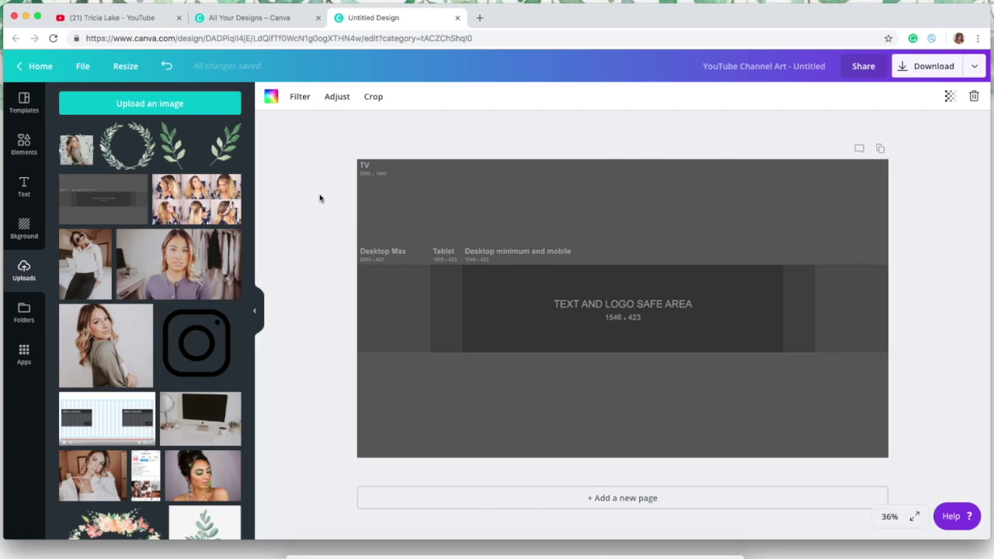
pyautogui.click(22, 141)
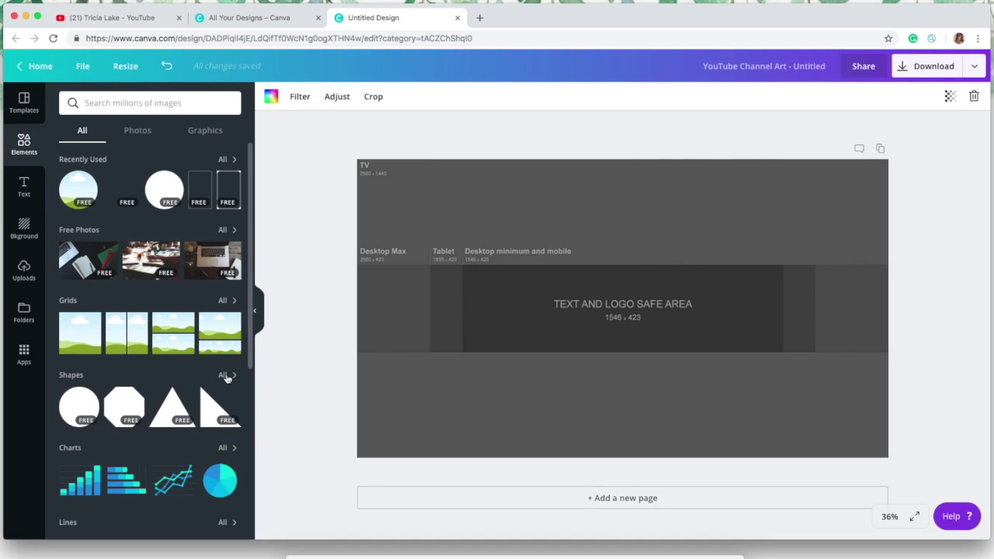
# Step: Add a white square and stretch it to all four edges of the banner
pyautogui.click(224, 375)
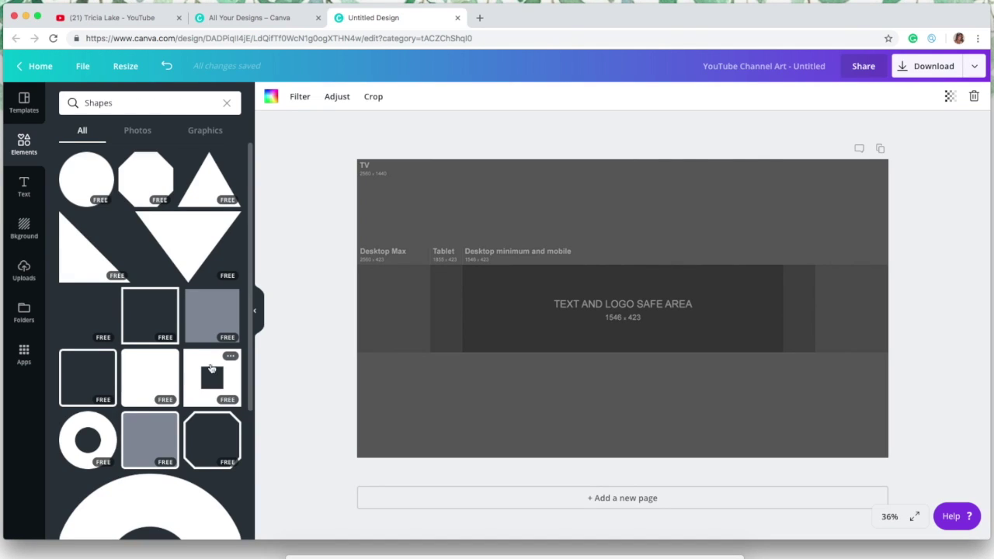
pyautogui.click(87, 322)
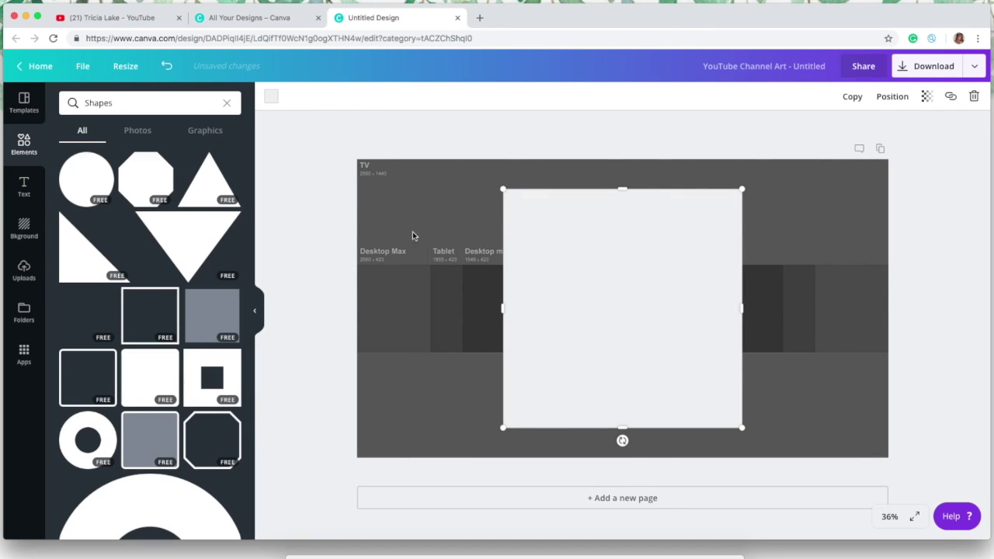
pyautogui.moveTo(527, 209); pyautogui.dragTo(381, 210)
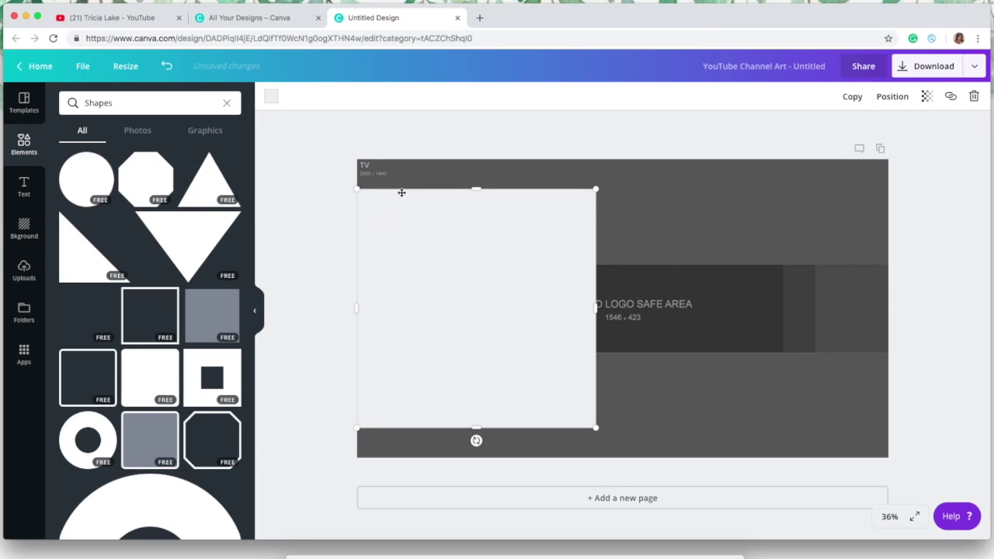
pyautogui.moveTo(477, 188); pyautogui.dragTo(487, 158)
pyautogui.moveTo(476, 427); pyautogui.dragTo(471, 459)
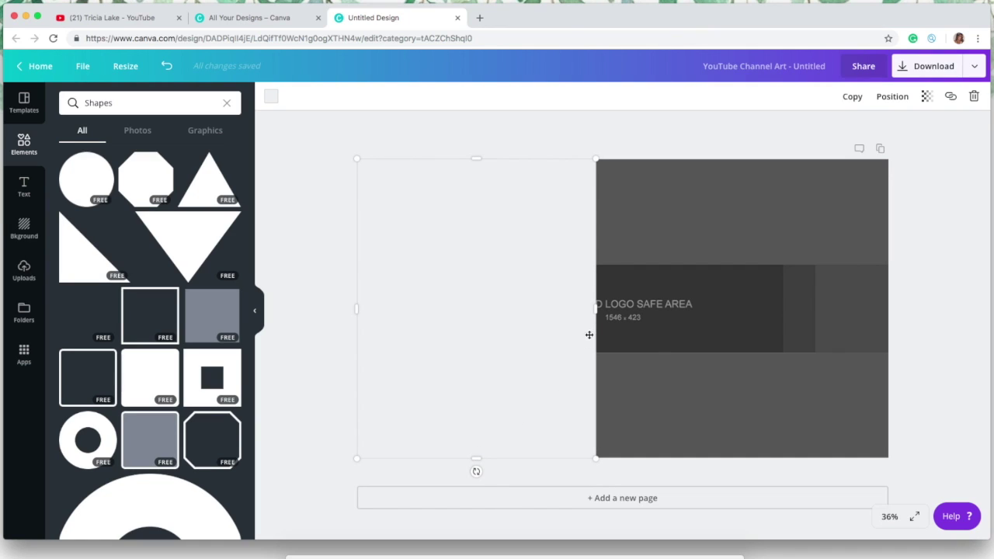
pyautogui.moveTo(596, 309); pyautogui.dragTo(890, 320)
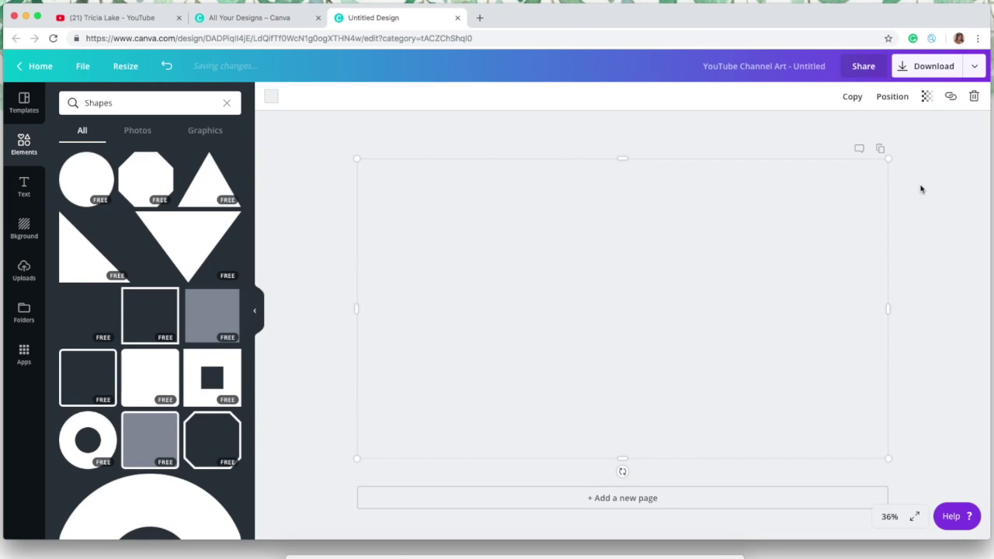
# Step: Set the full-banner rectangle's transparency to 70
pyautogui.click(926, 99)
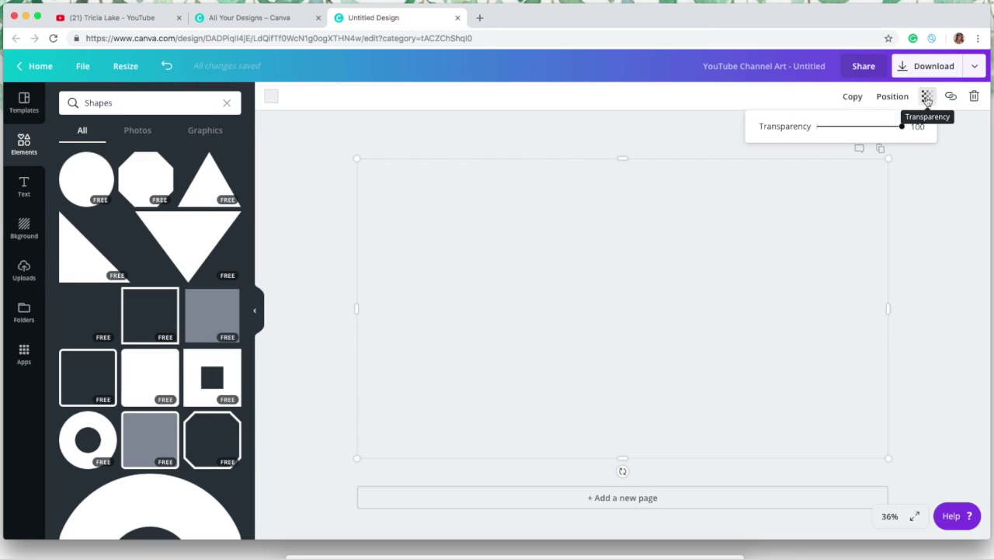
pyautogui.click(872, 132)
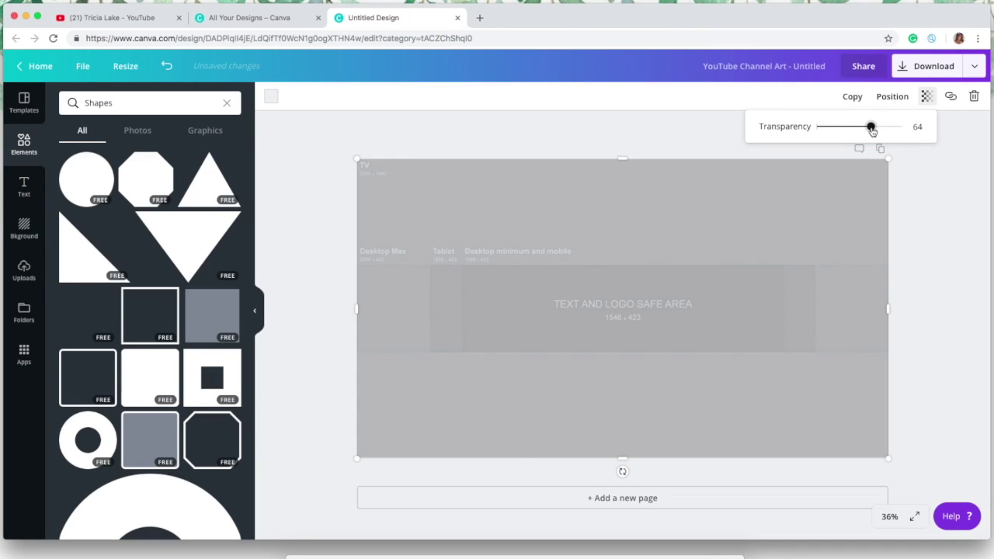
pyautogui.moveTo(872, 131); pyautogui.dragTo(877, 131)
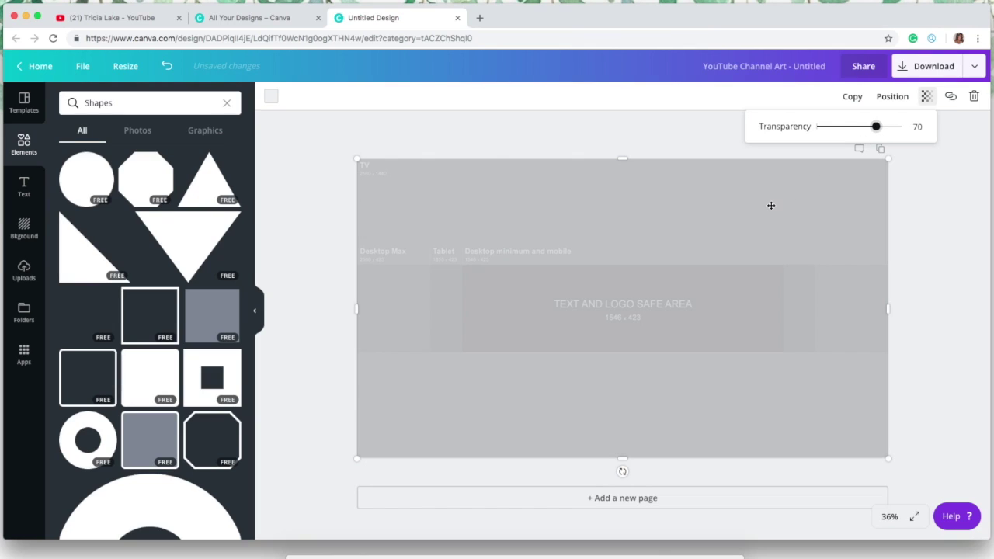
pyautogui.click(545, 203)
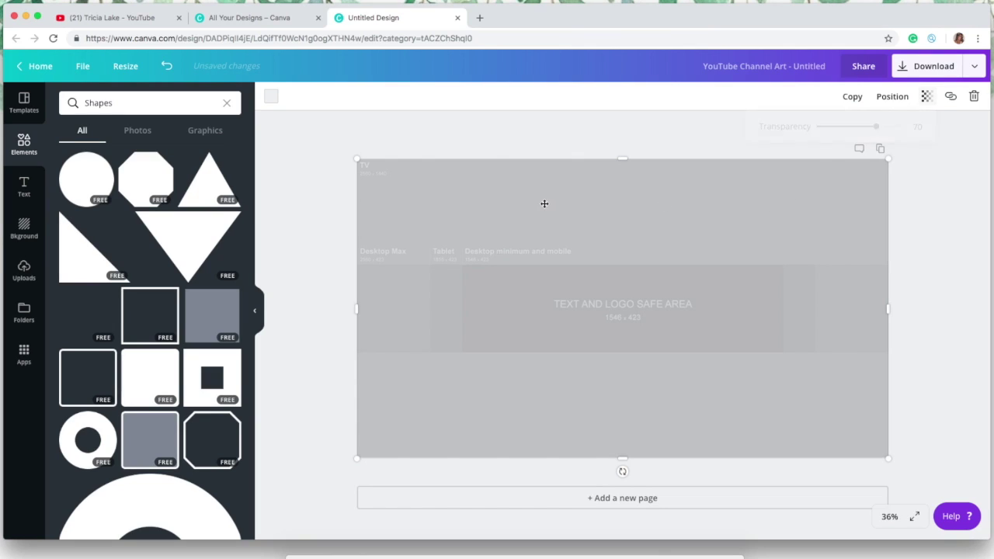
# Step: Fill the rectangle with the custom sage green #8e9b8b
pyautogui.click(270, 98)
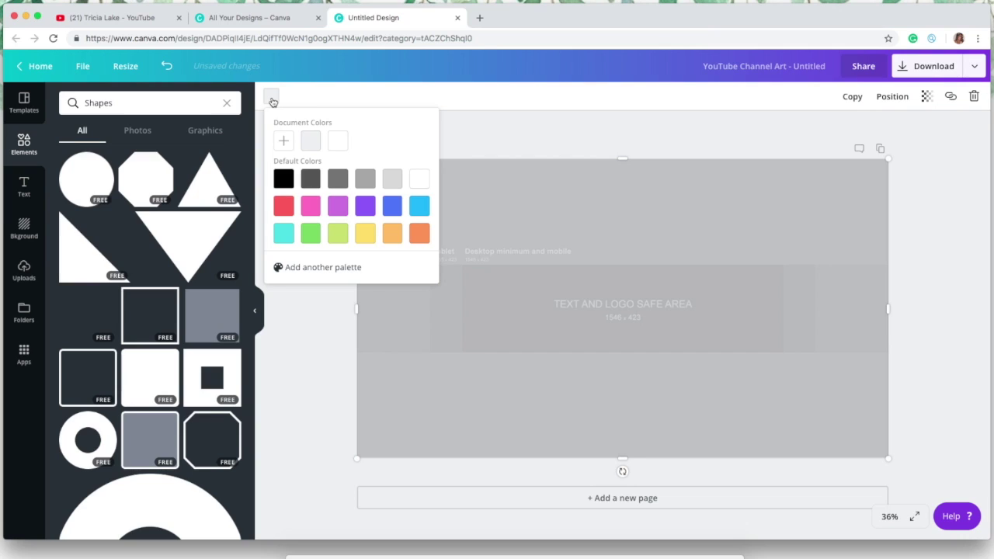
pyautogui.click(283, 140)
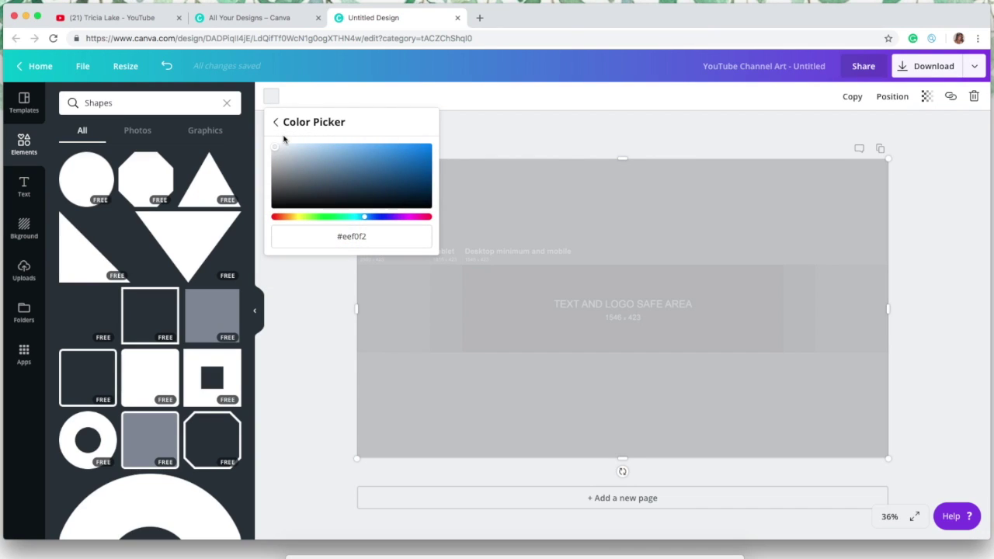
pyautogui.click(321, 220)
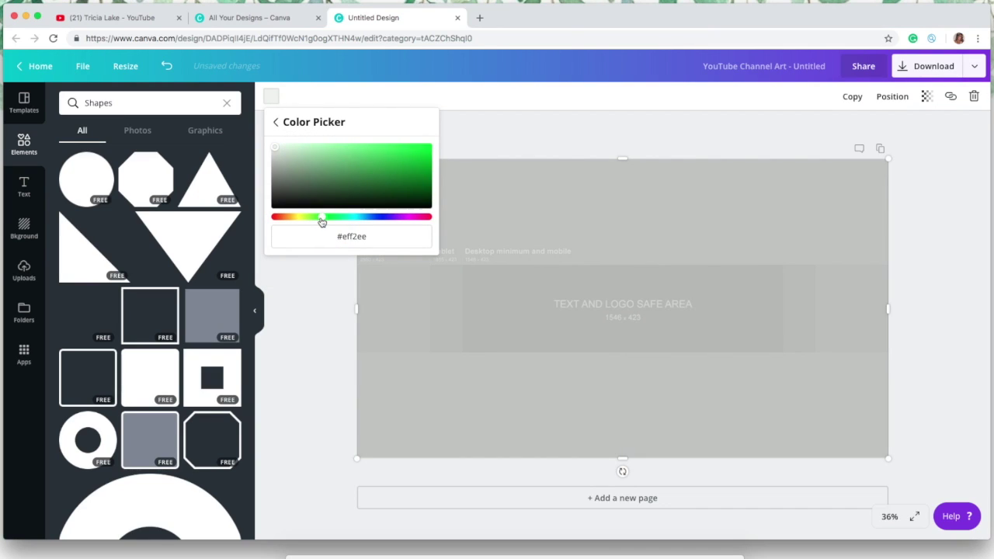
pyautogui.click(287, 171)
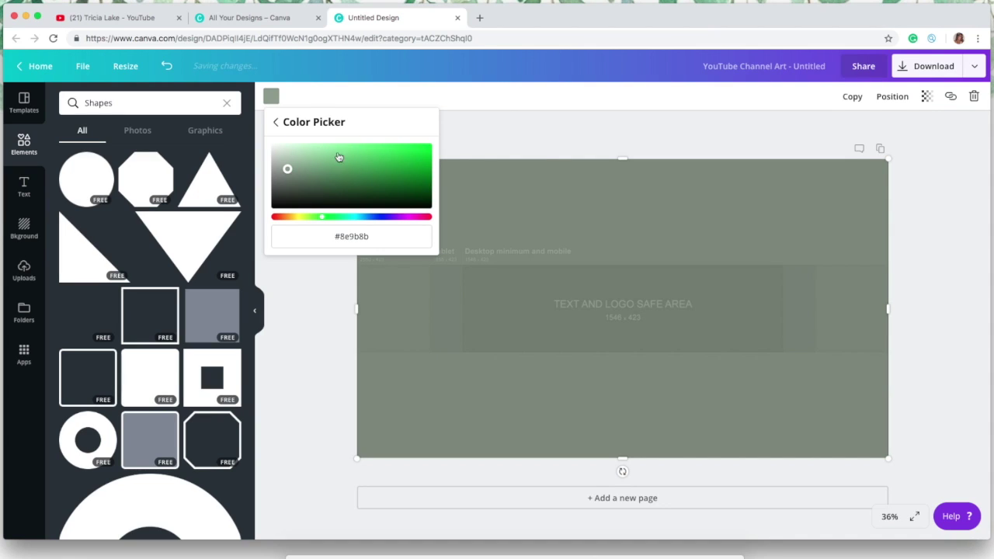
pyautogui.click(493, 121)
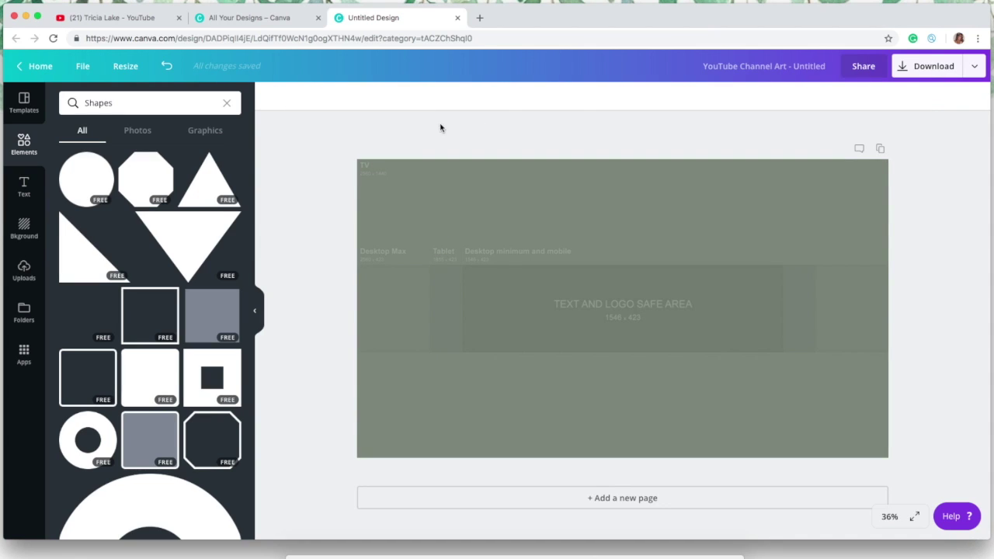
# Step: Add a text box for the channel name and set its font to Magnolia Script
pyautogui.click(24, 188)
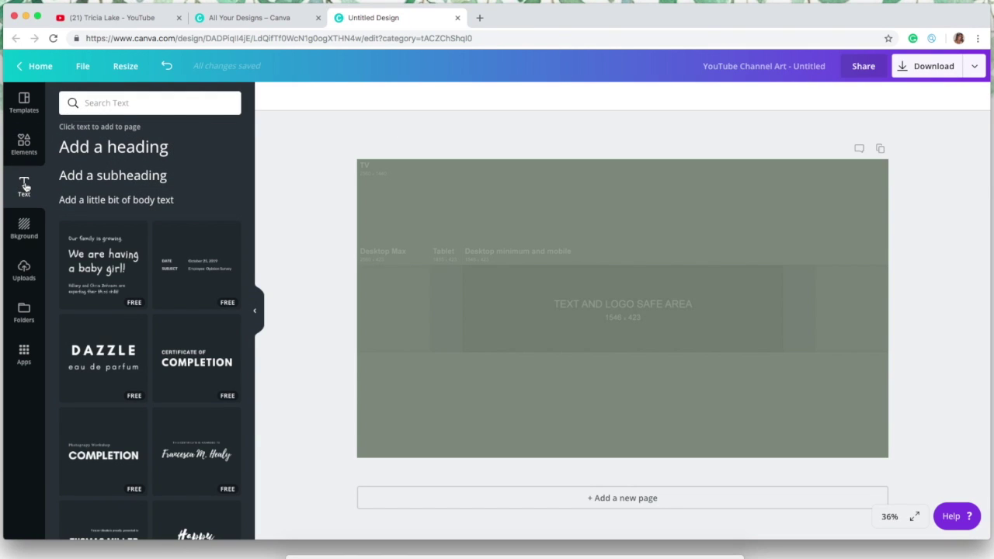
pyautogui.click(110, 146)
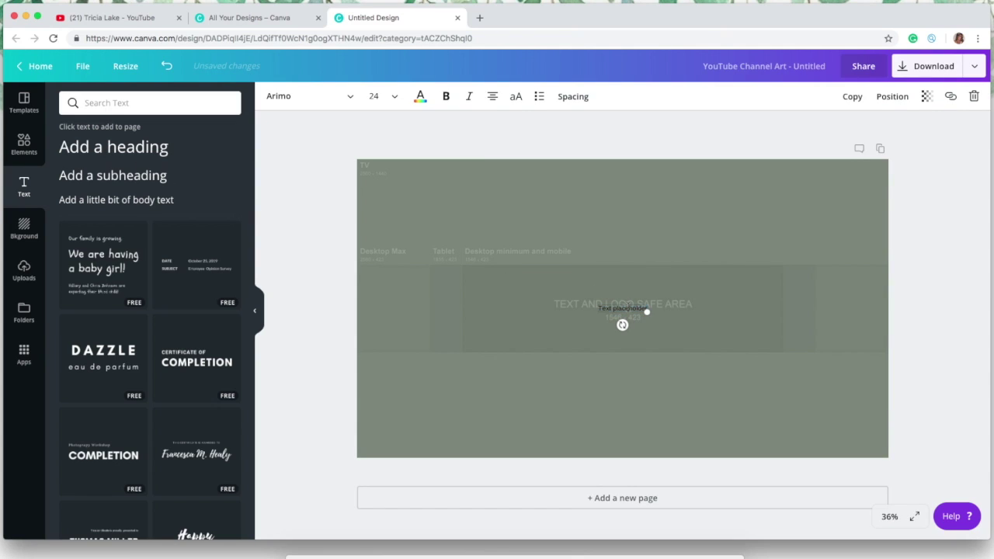
pyautogui.doubleClick(628, 308)
pyautogui.press('BackSpace')
pyautogui.click(330, 96)
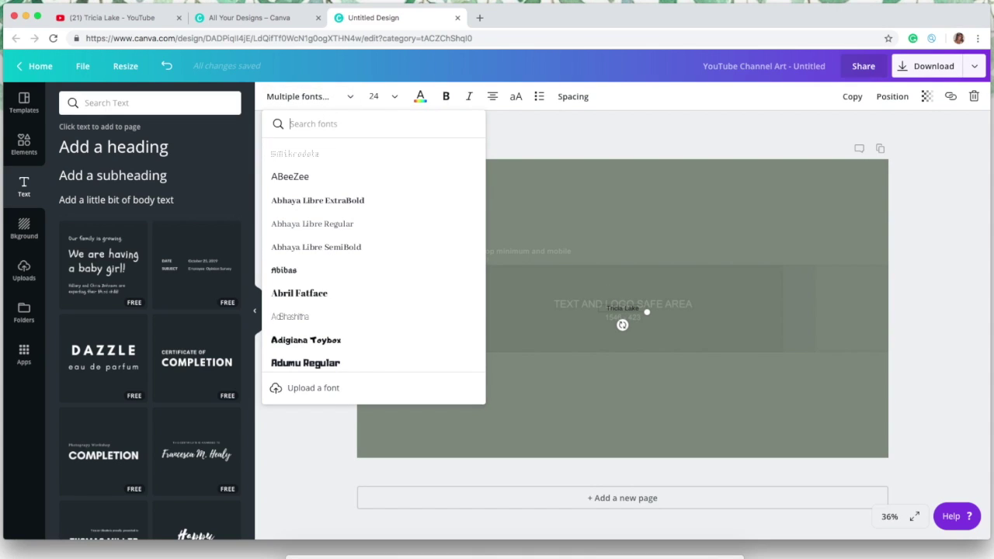
pyautogui.write('script')
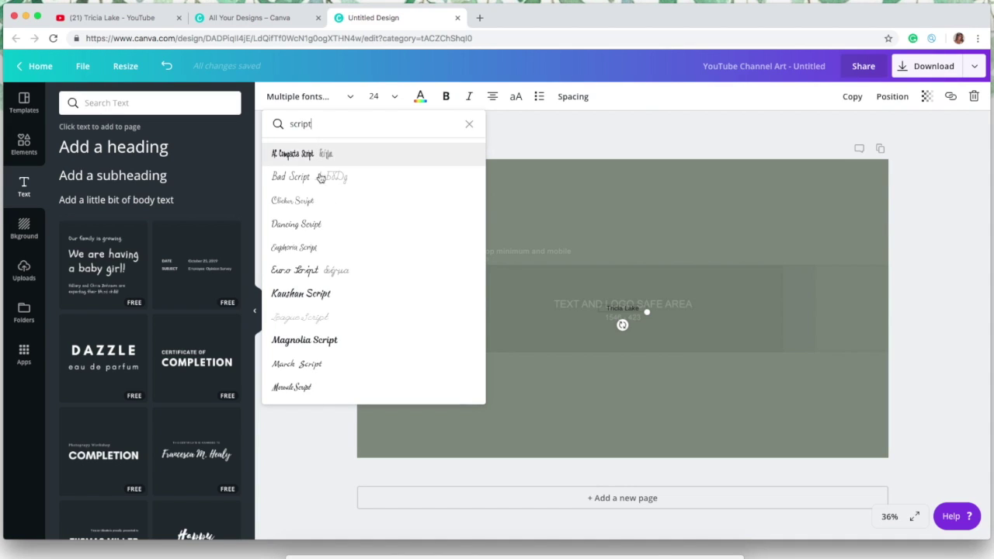
pyautogui.click(327, 342)
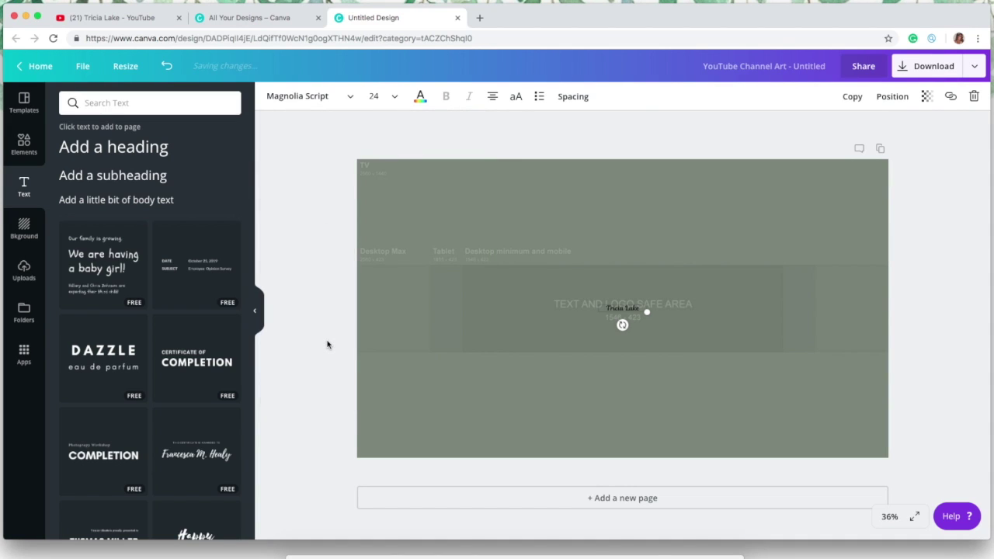
# Step: Enlarge the name to size 56, then 96, widening its box and centring it
pyautogui.click(396, 96)
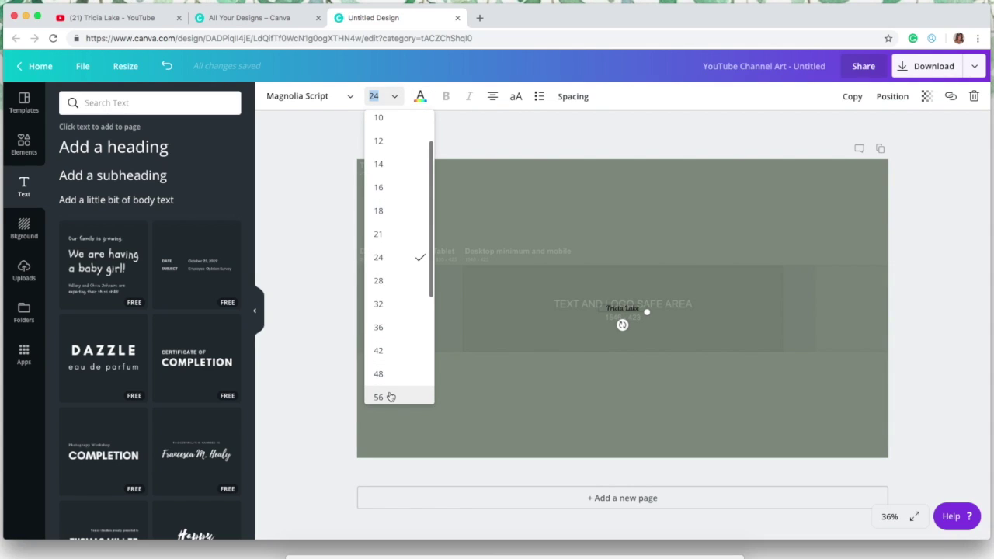
pyautogui.click(390, 397)
pyautogui.moveTo(646, 323); pyautogui.dragTo(683, 323)
pyautogui.click(392, 96)
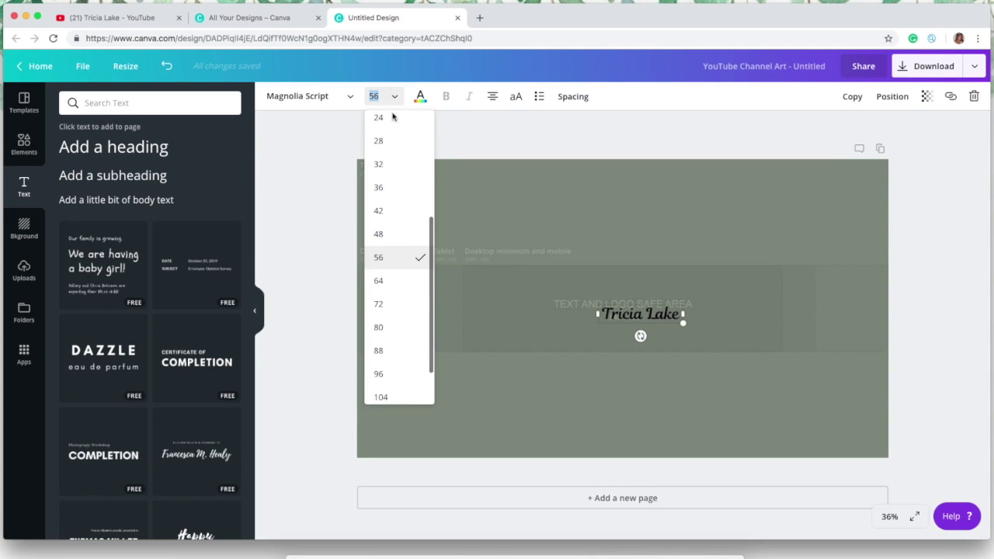
pyautogui.click(401, 319)
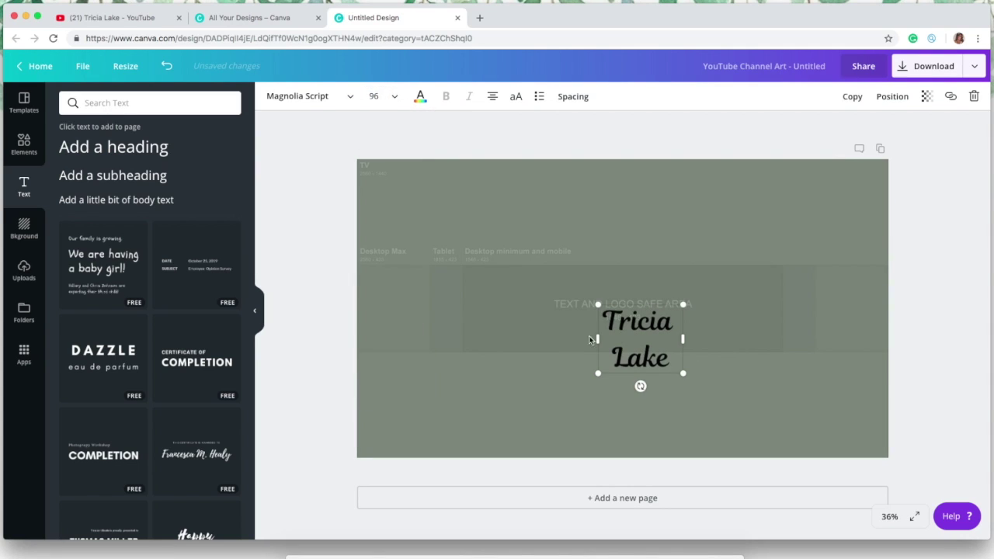
pyautogui.moveTo(683, 338); pyautogui.dragTo(757, 336)
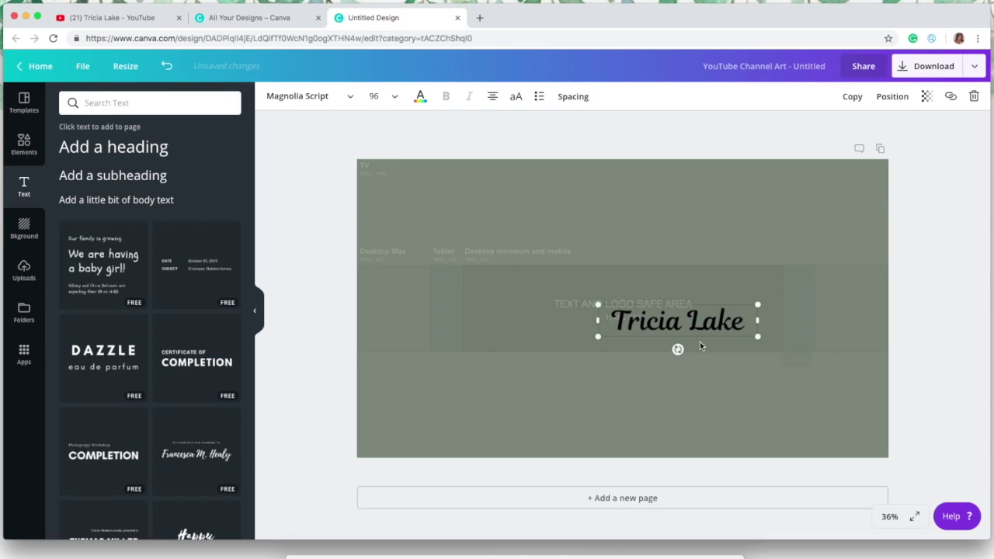
pyautogui.moveTo(632, 343); pyautogui.dragTo(571, 329)
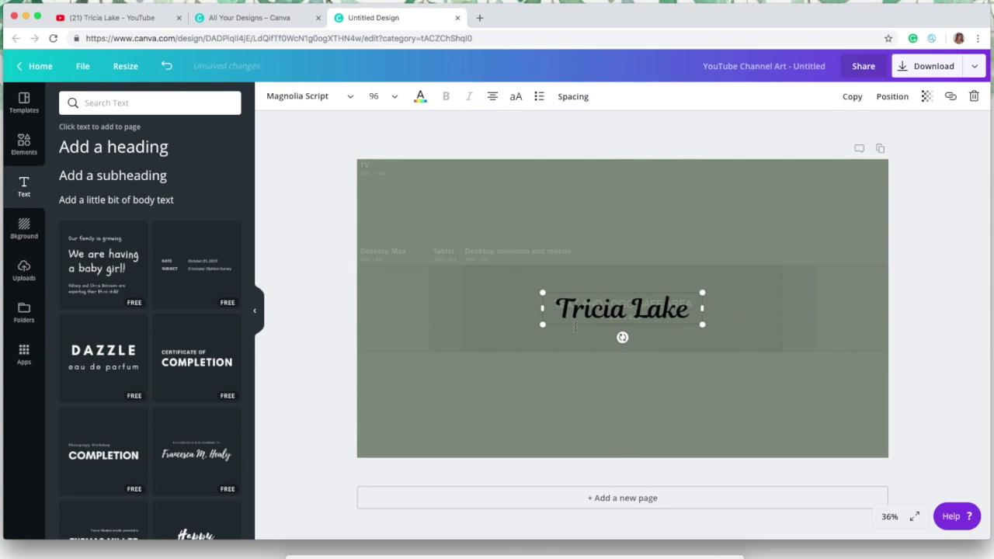
# Step: Make the title white at size 120, on one centred line
pyautogui.click(420, 96)
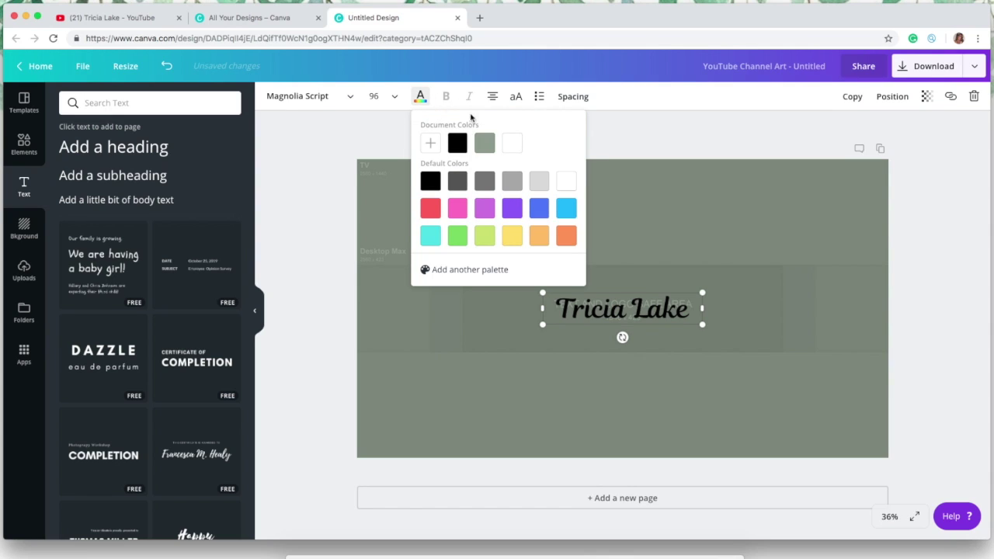
pyautogui.click(514, 142)
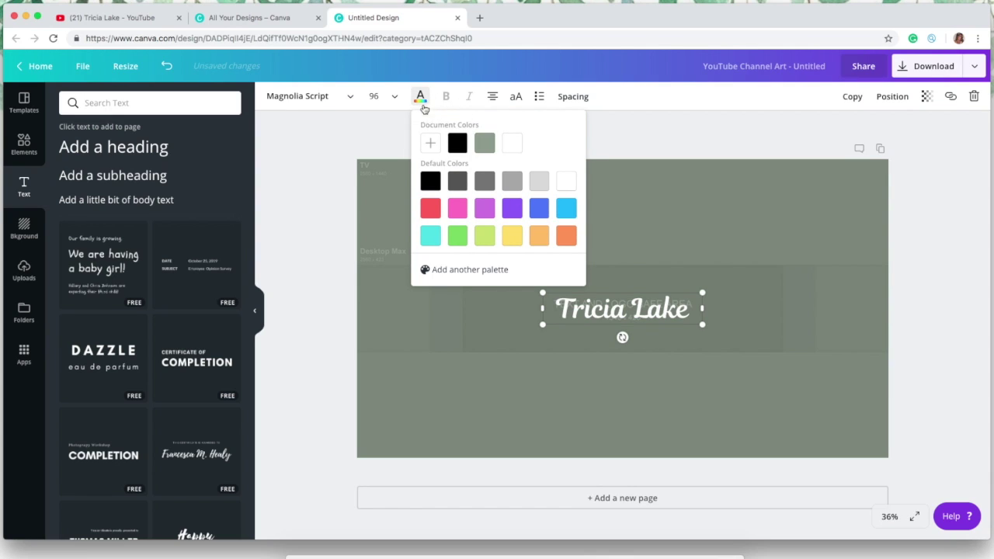
pyautogui.click(377, 96)
pyautogui.click(408, 362)
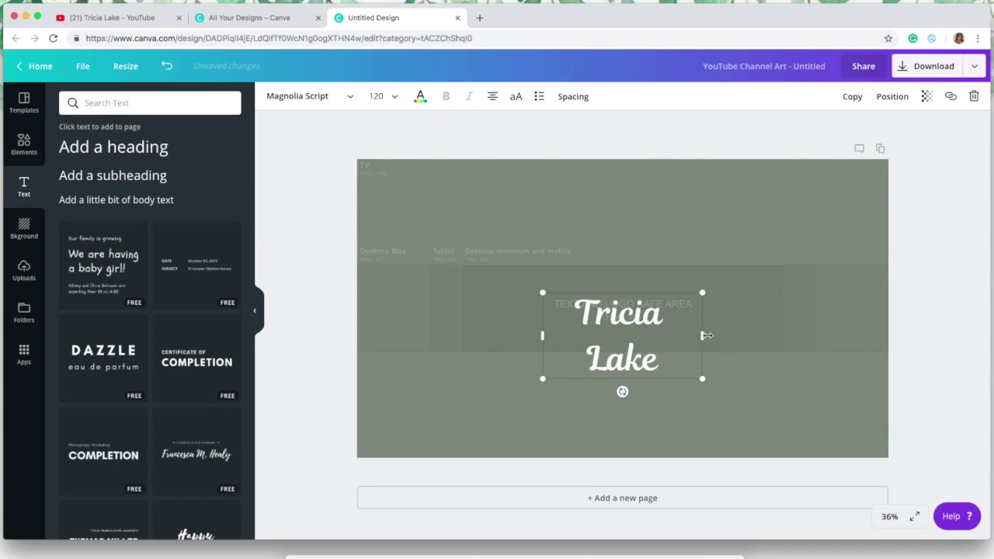
pyautogui.moveTo(706, 336); pyautogui.dragTo(679, 335)
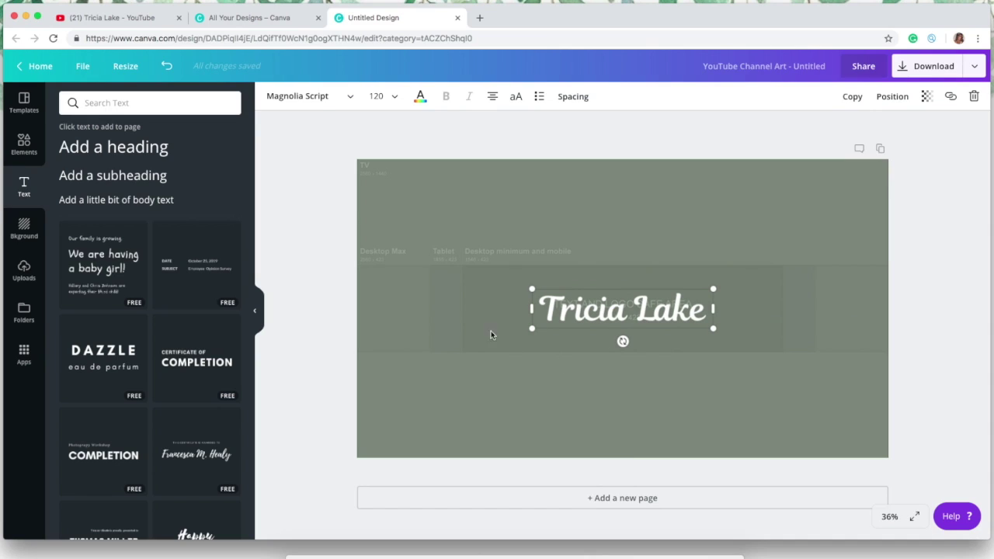
# Step: Add a subheading 'Fashion, Lifestyle and Social Media Success' in Magnolia Script
pyautogui.click(123, 176)
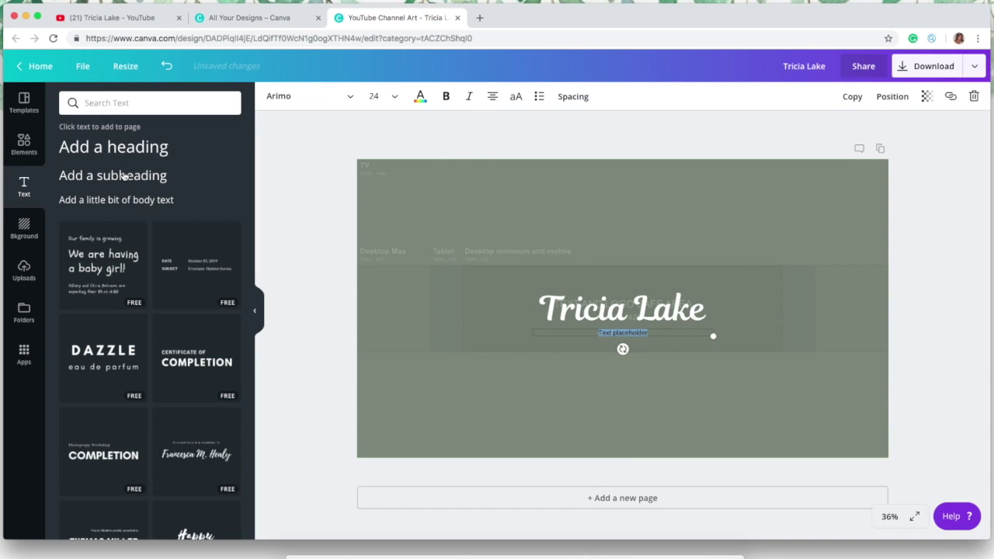
pyautogui.write('Fashion, Lifestyle and Social Med')
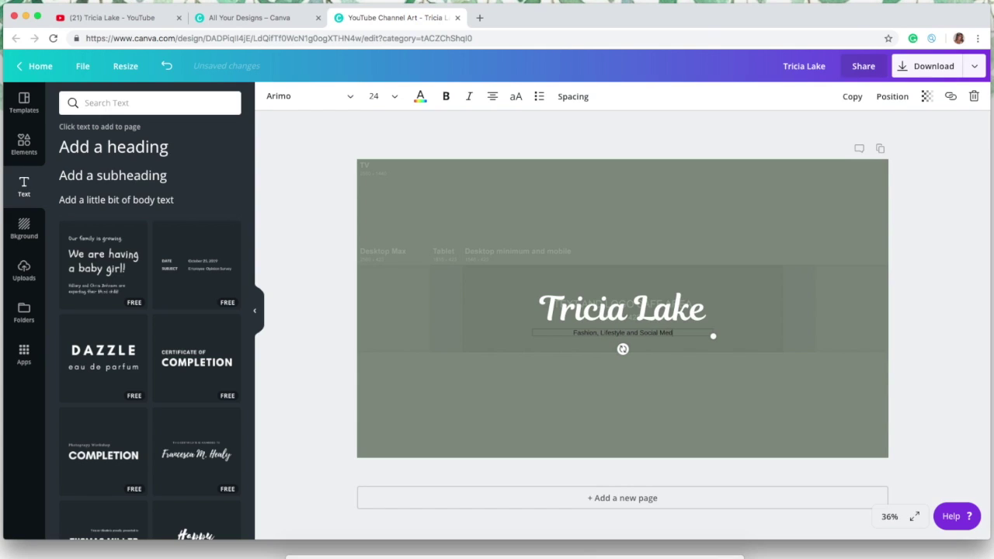
pyautogui.write('ia Success')
pyautogui.moveTo(675, 339); pyautogui.dragTo(693, 338)
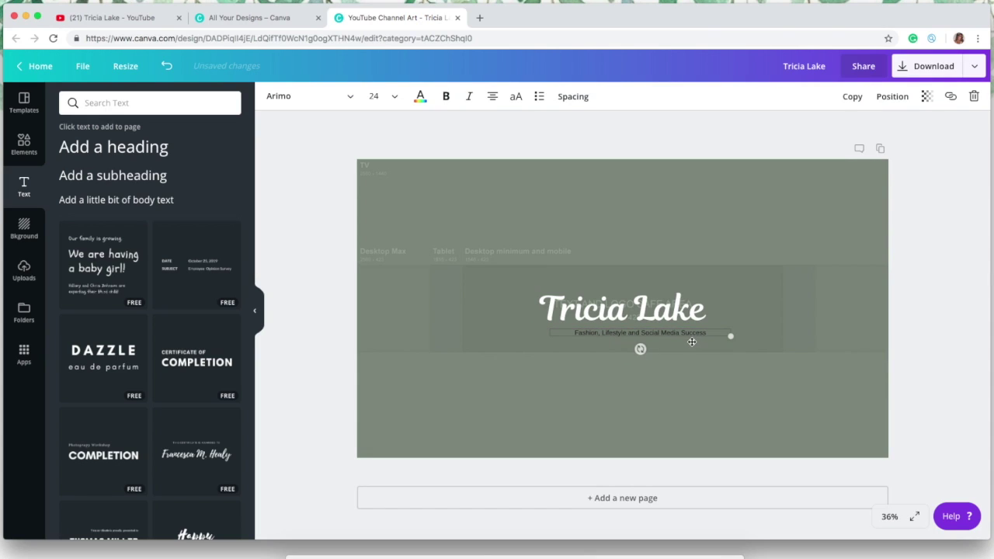
pyautogui.click(311, 96)
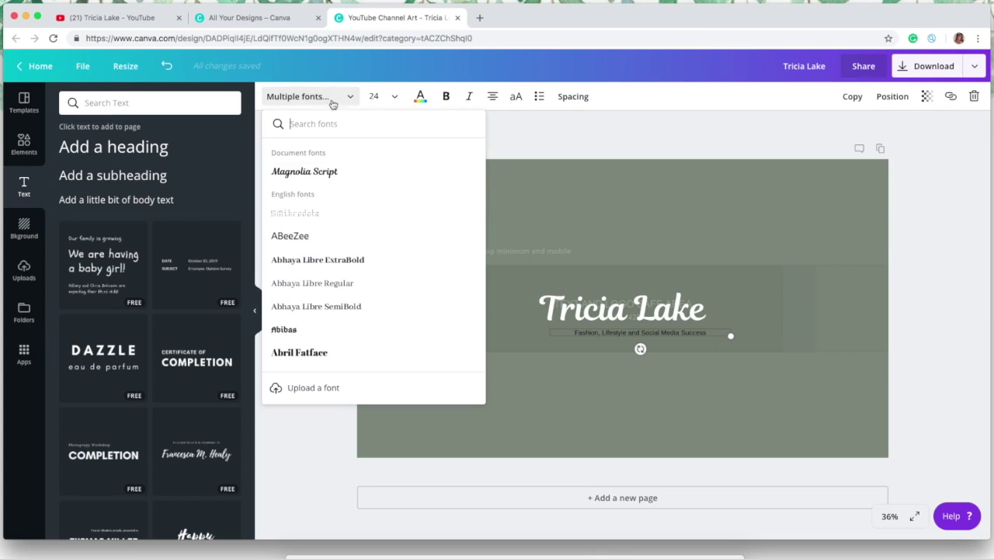
pyautogui.click(321, 171)
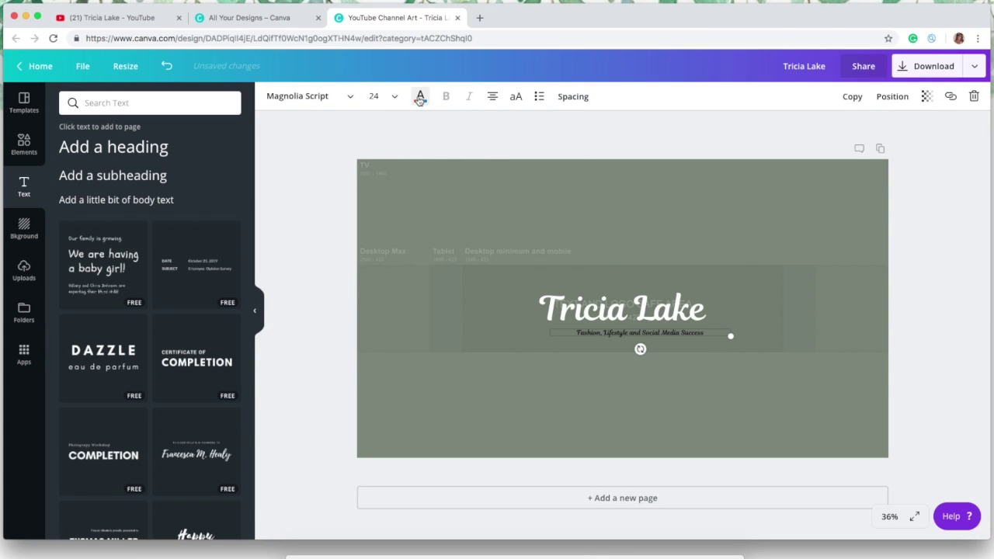
# Step: Make the tagline white at size 32 and centre it under the title
pyautogui.click(420, 96)
pyautogui.click(512, 142)
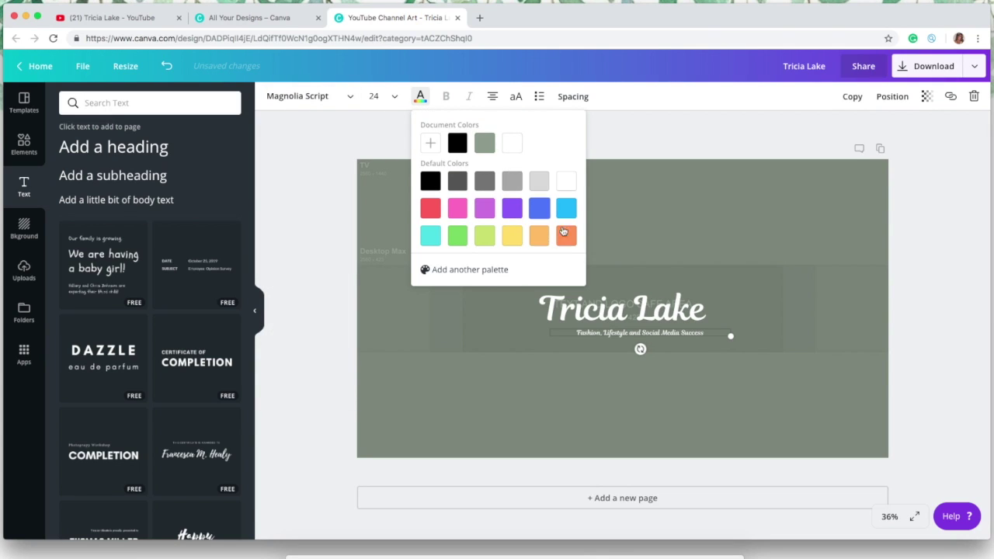
pyautogui.press('Escape')
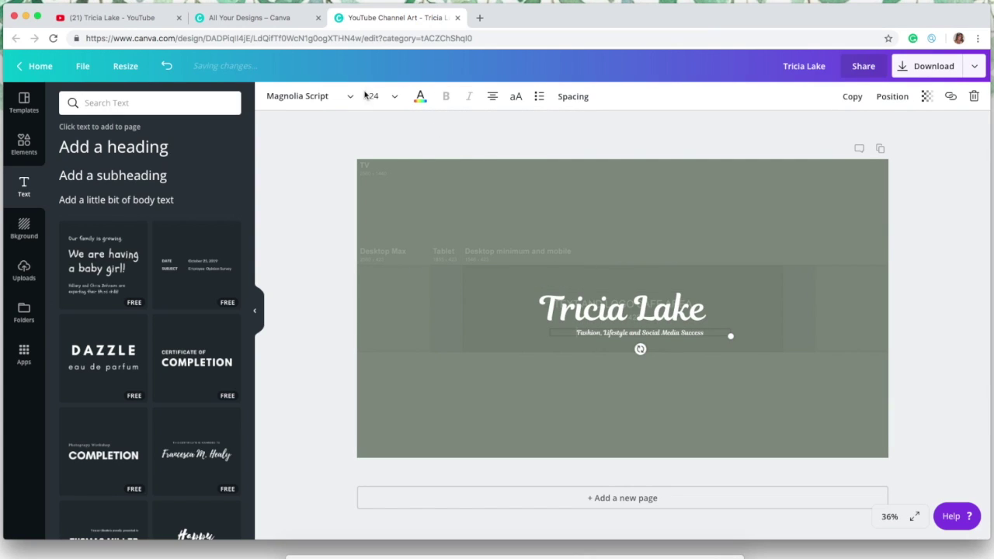
pyautogui.click(373, 96)
pyautogui.click(394, 307)
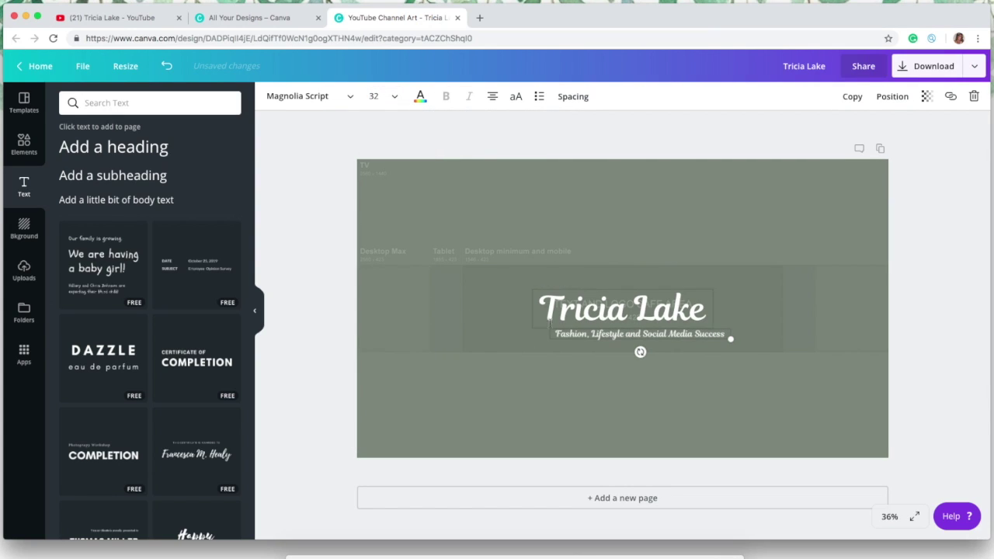
pyautogui.moveTo(609, 342)
pyautogui.mouseDown()
pyautogui.moveTo(621, 341)
pyautogui.moveTo(612, 342)
pyautogui.mouseUp()
pyautogui.click(672, 192)
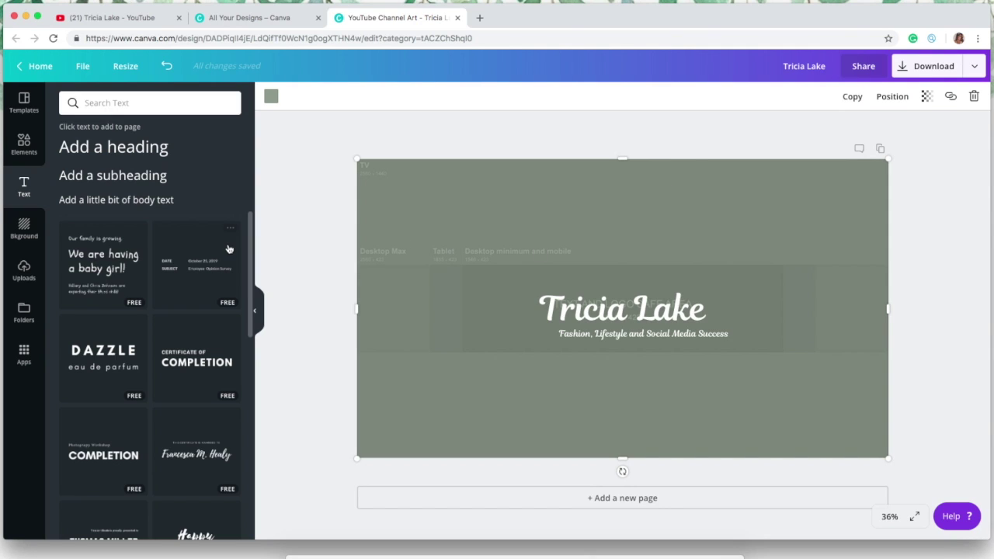
pyautogui.click(24, 269)
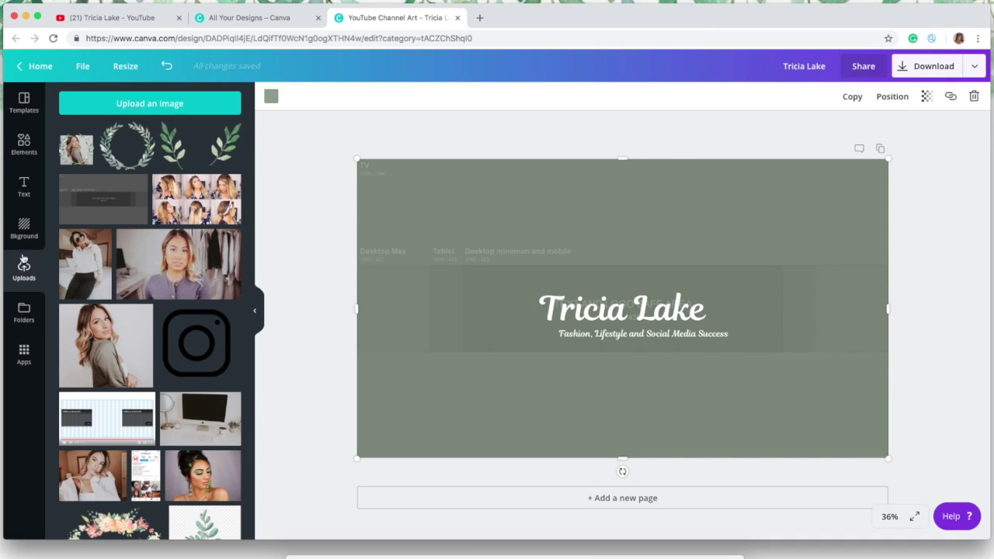
# Step: Add a circular image frame, shrink it to about 241 × 241 and place it beside the title
pyautogui.click(24, 148)
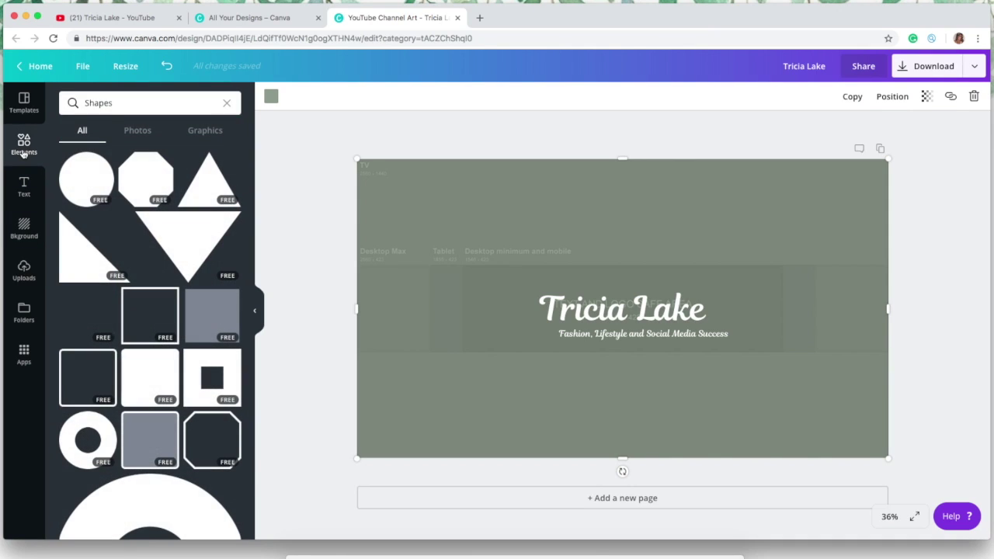
pyautogui.click(227, 103)
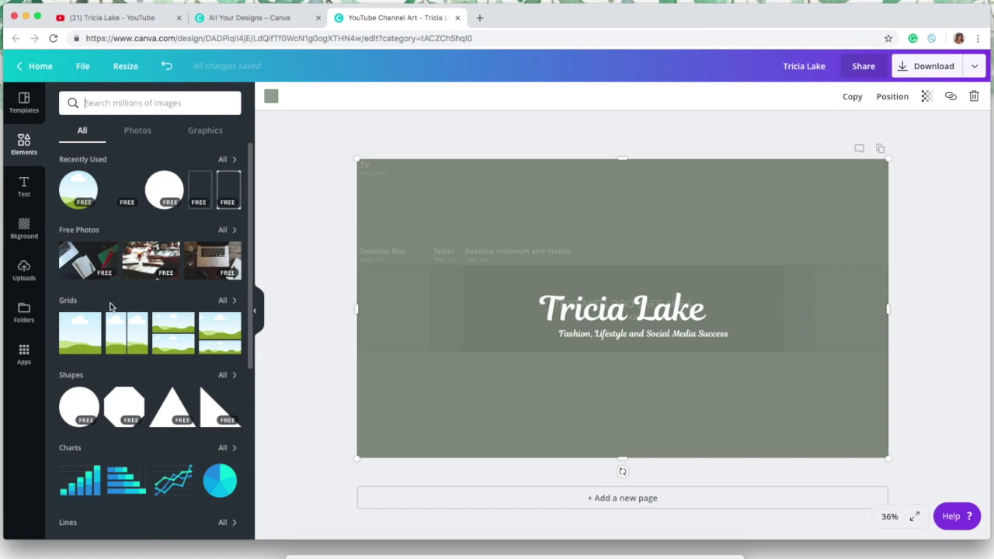
pyautogui.scroll(-2, 106, 318)
pyautogui.scroll(-6, 106, 318)
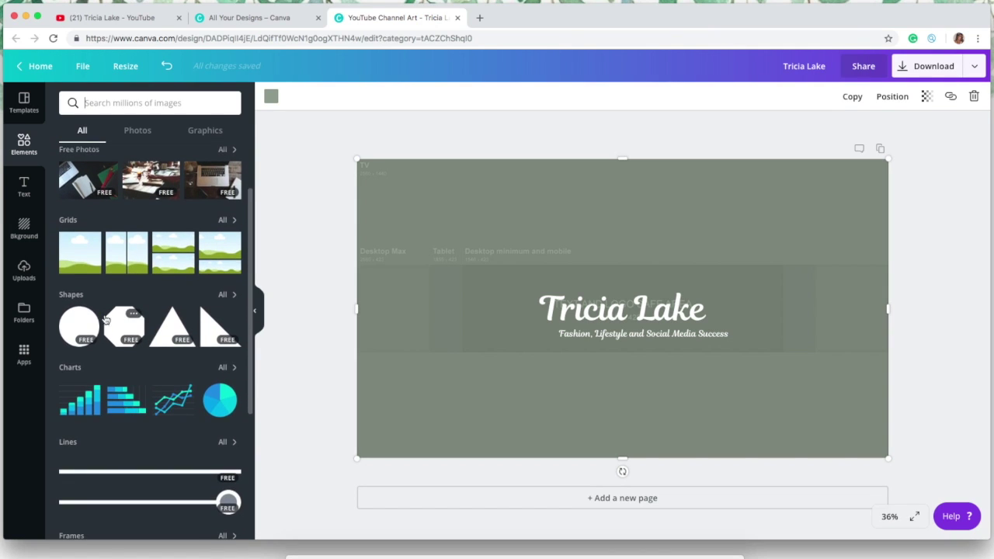
pyautogui.scroll(-1, 105, 319)
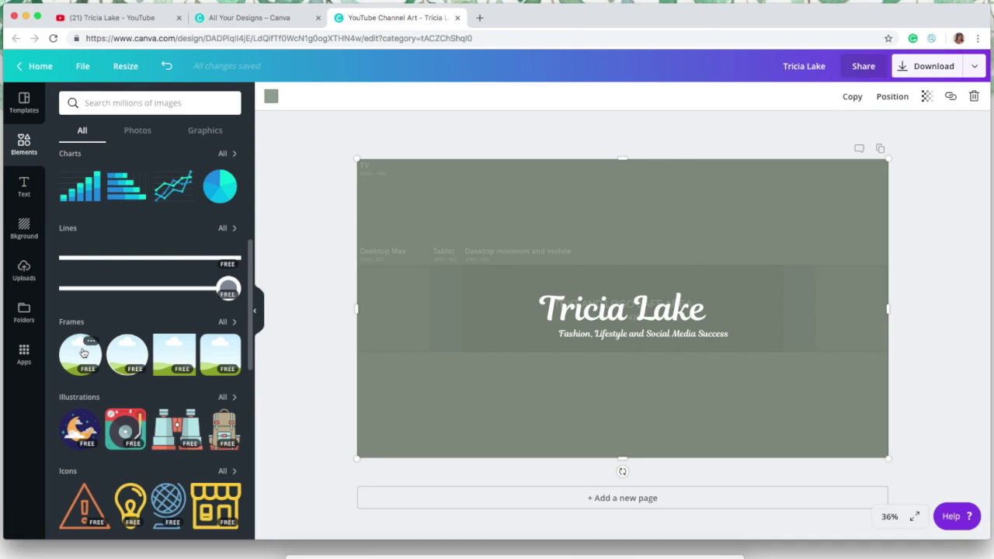
pyautogui.click(84, 353)
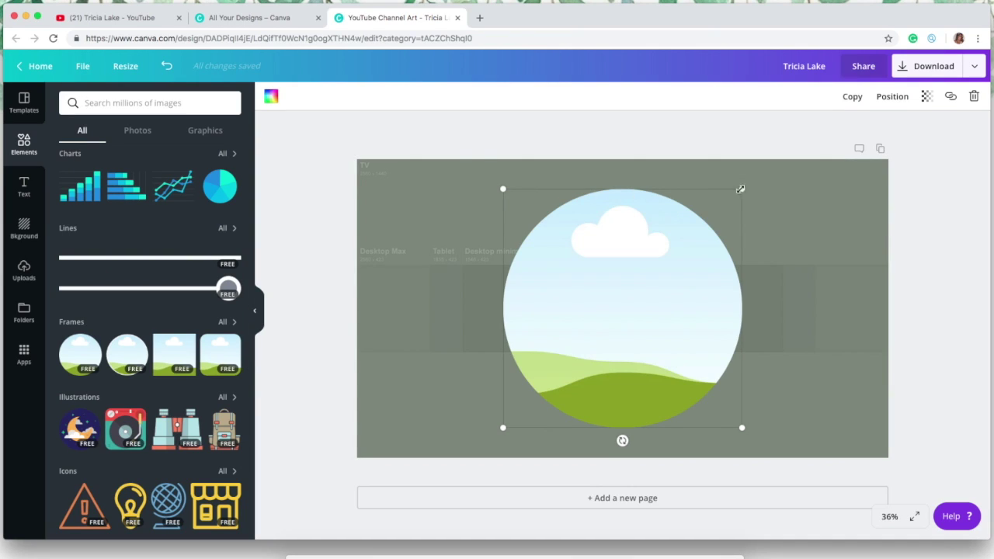
pyautogui.moveTo(740, 189); pyautogui.dragTo(588, 382)
pyautogui.moveTo(543, 386); pyautogui.dragTo(757, 290)
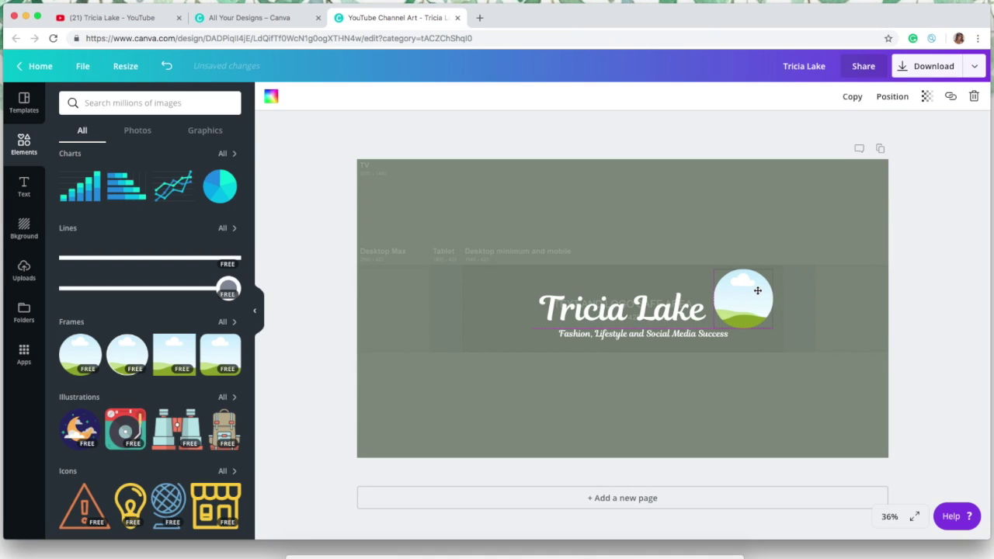
pyautogui.click(757, 290)
pyautogui.moveTo(772, 270); pyautogui.dragTo(751, 298)
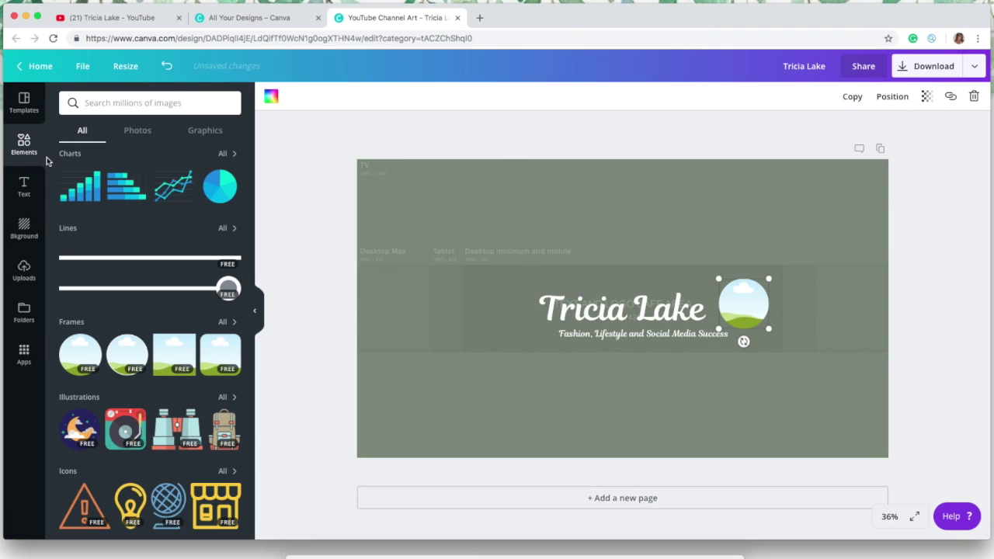
# Step: Fill the circle frame with the portrait photo and ring it with a shrunk, slightly rotated leaf wreath
pyautogui.click(25, 271)
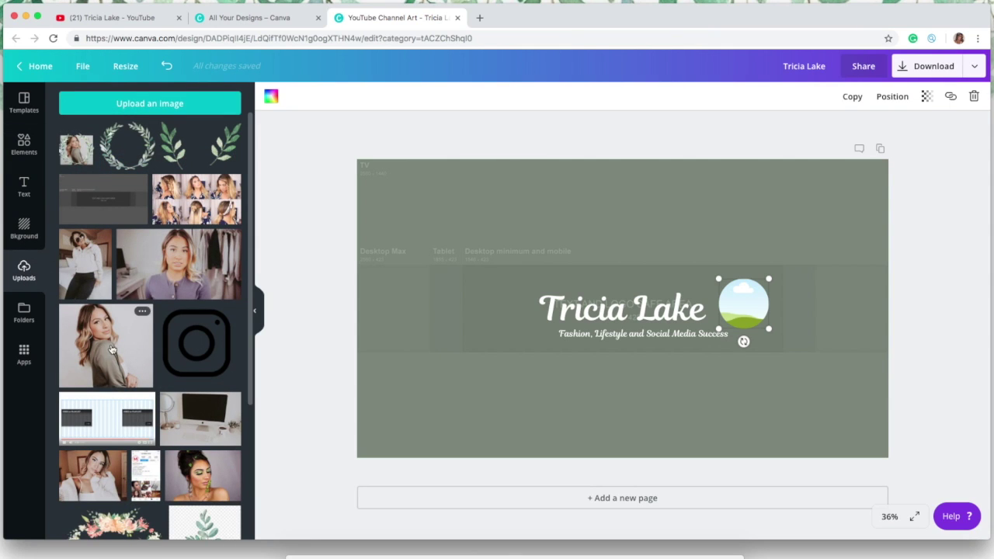
pyautogui.moveTo(109, 349); pyautogui.dragTo(703, 286)
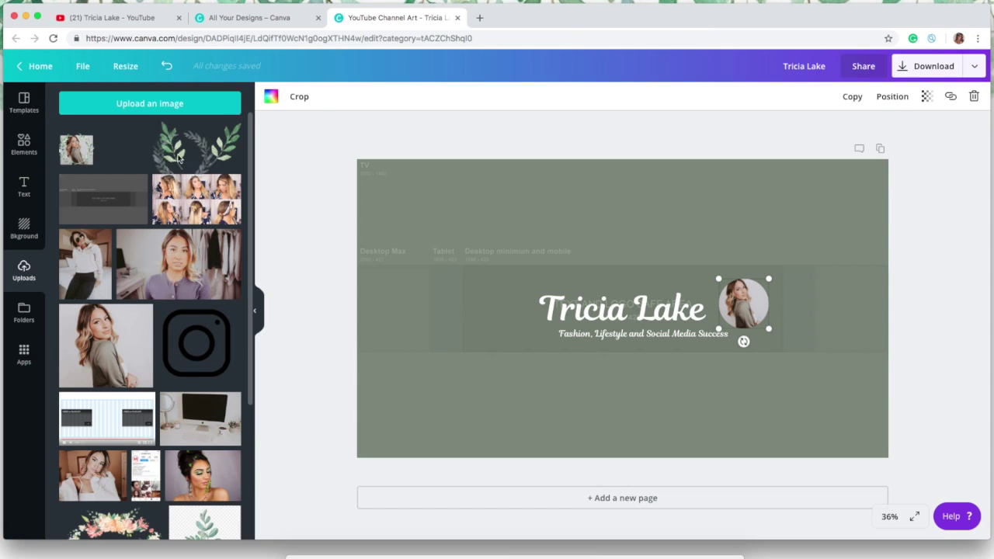
pyautogui.moveTo(178, 157); pyautogui.dragTo(605, 220)
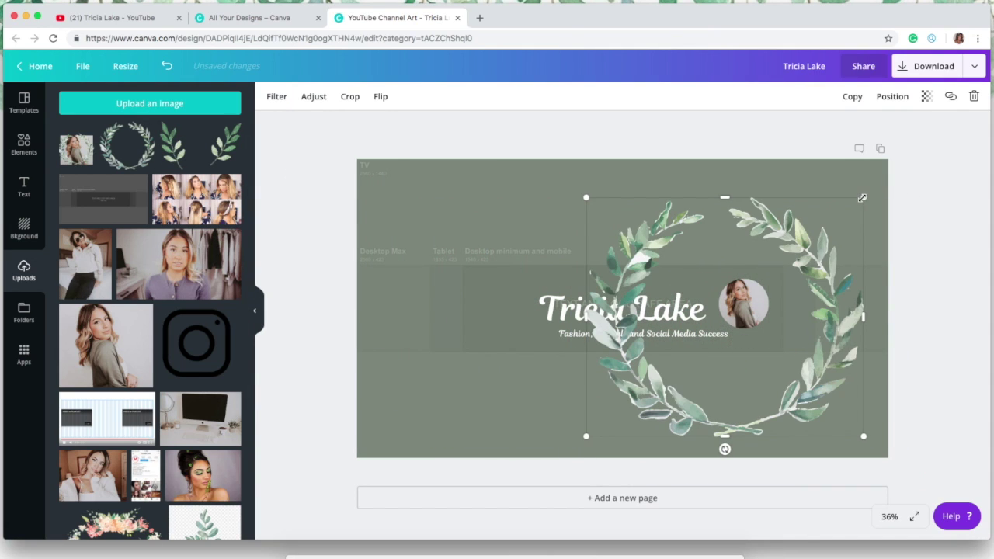
pyautogui.moveTo(862, 198); pyautogui.dragTo(769, 293)
pyautogui.moveTo(743, 348); pyautogui.dragTo(743, 348)
# Step: Undo the wreath replacing the photo and its enlargement, then shift the name title left
pyautogui.click(667, 340)
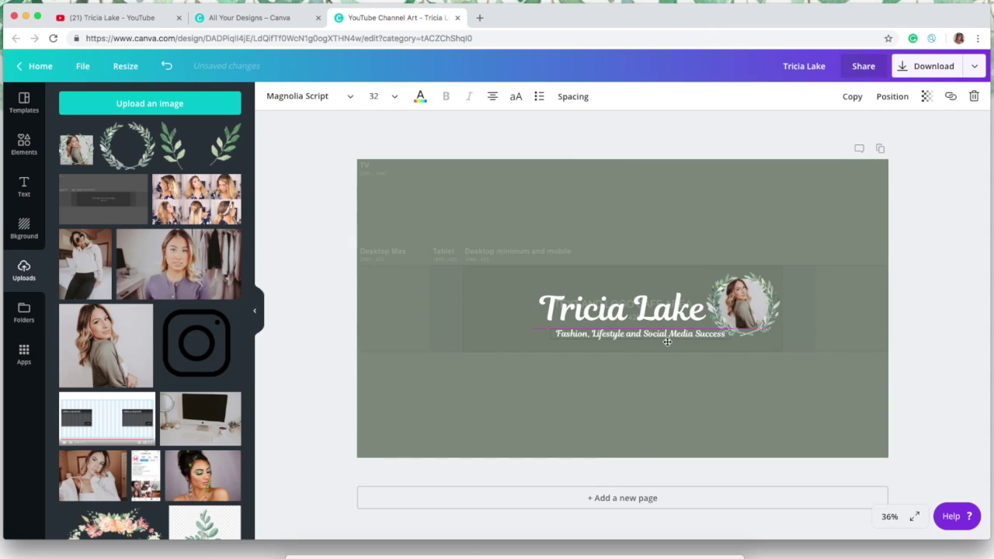
pyautogui.click(743, 304)
pyautogui.click(772, 289)
pyautogui.click(754, 360)
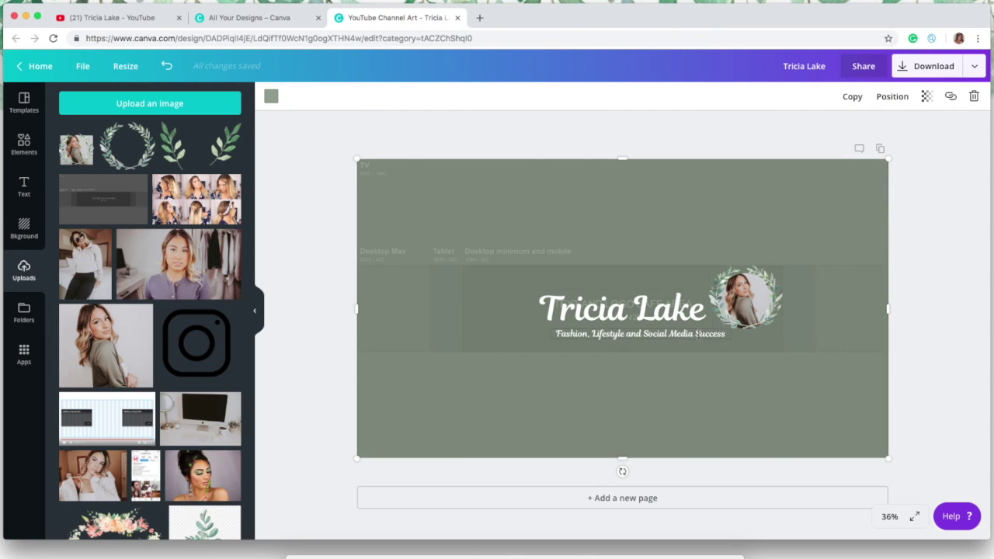
pyautogui.click(678, 339)
pyautogui.click(621, 339)
pyautogui.moveTo(759, 329)
pyautogui.mouseDown()
pyautogui.moveTo(803, 356)
pyautogui.moveTo(745, 307)
pyautogui.moveTo(749, 321)
pyautogui.mouseUp()
pyautogui.click(723, 317)
pyautogui.click(708, 335)
pyautogui.hotkey('ctrl', 'z')
pyautogui.hotkey('ctrl', 'z')
pyautogui.hotkey('ctrl', 'z')
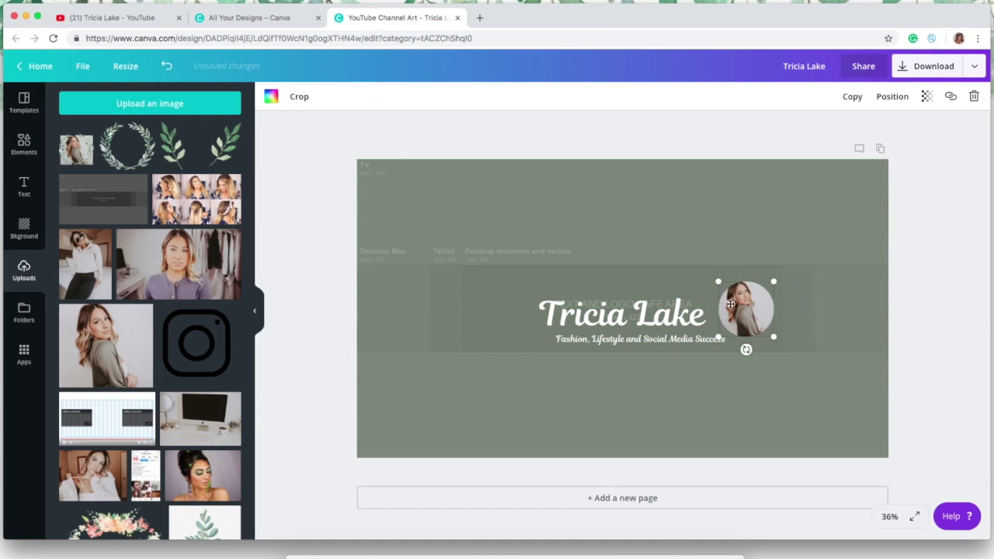
pyautogui.hotkey('ctrl', 'z')
pyautogui.click(621, 344)
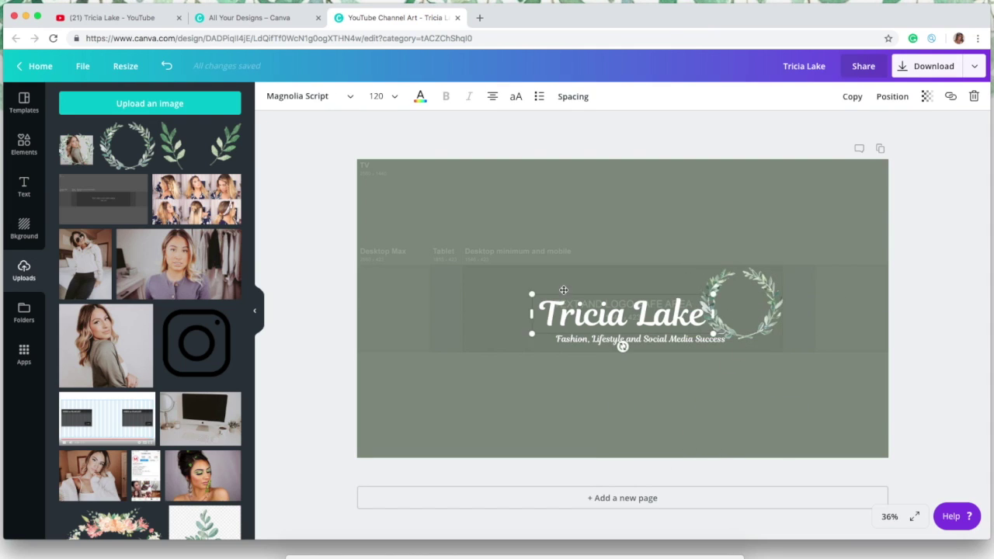
pyautogui.moveTo(621, 344)
pyautogui.mouseDown()
pyautogui.moveTo(612, 335)
pyautogui.moveTo(602, 347)
pyautogui.moveTo(615, 347)
pyautogui.mouseUp()
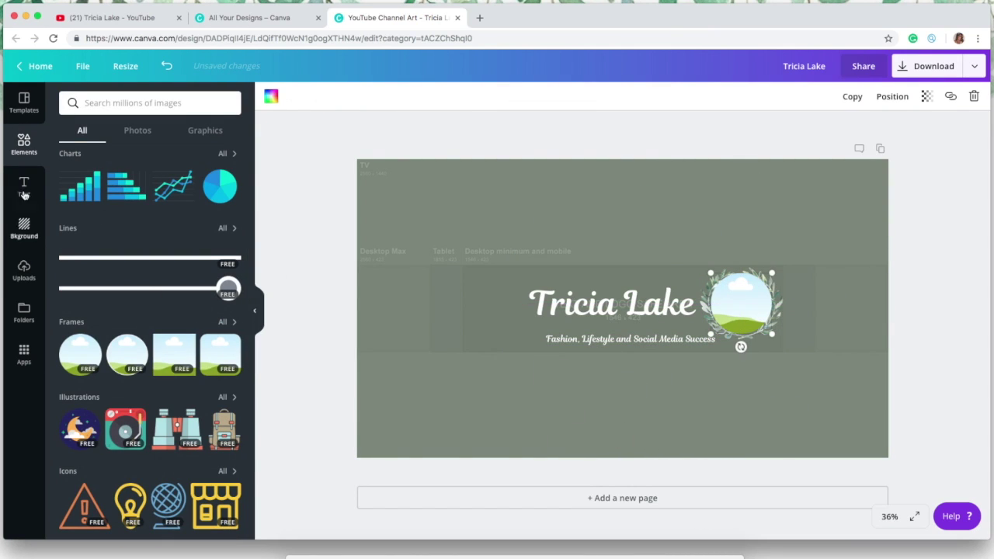
# Step: Put the portrait photo back in the circle frame and send it behind the wreath
pyautogui.click(24, 270)
pyautogui.moveTo(105, 345); pyautogui.dragTo(742, 304)
pyautogui.click(892, 96)
pyautogui.click(865, 150)
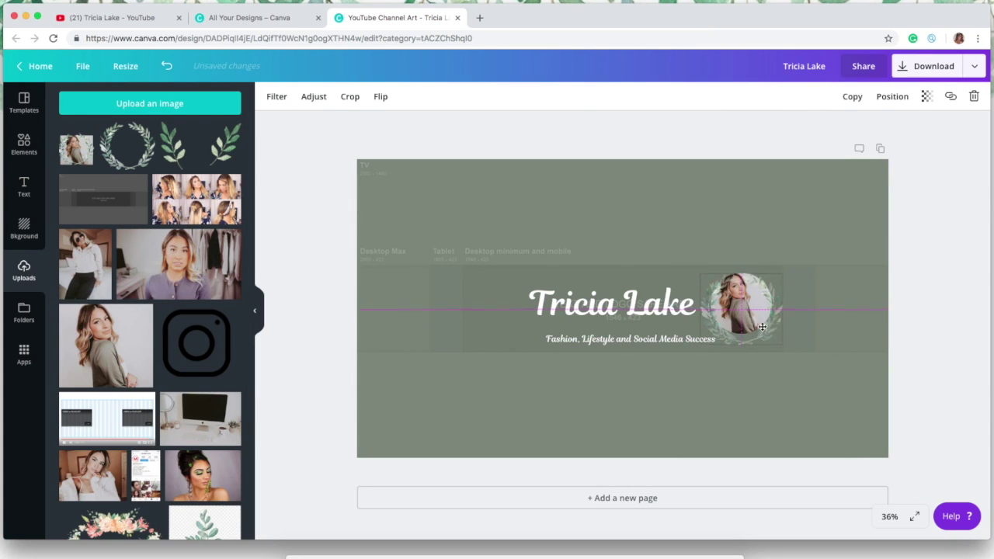
# Step: Enlarge the name title to size 144
pyautogui.click(584, 309)
pyautogui.click(383, 96)
pyautogui.click(381, 386)
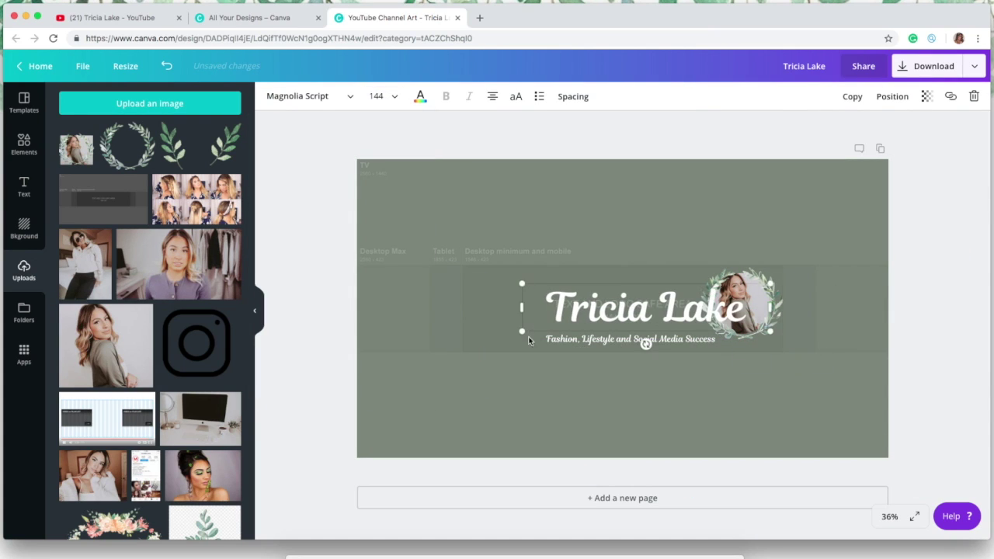
pyautogui.click(603, 371)
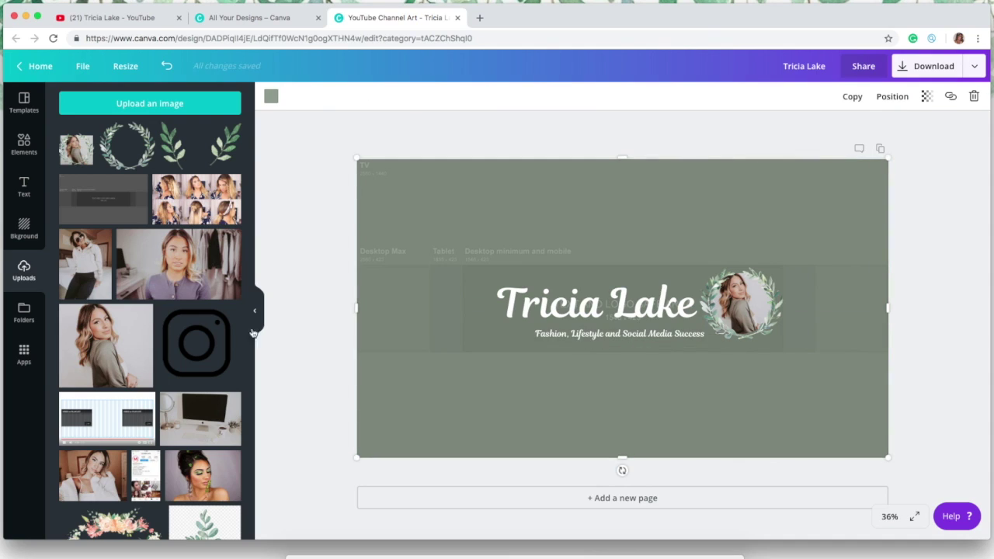
# Step: Add a 57 × 57 Instagram icon and a subheading containing the Instagram handle
pyautogui.click(197, 342)
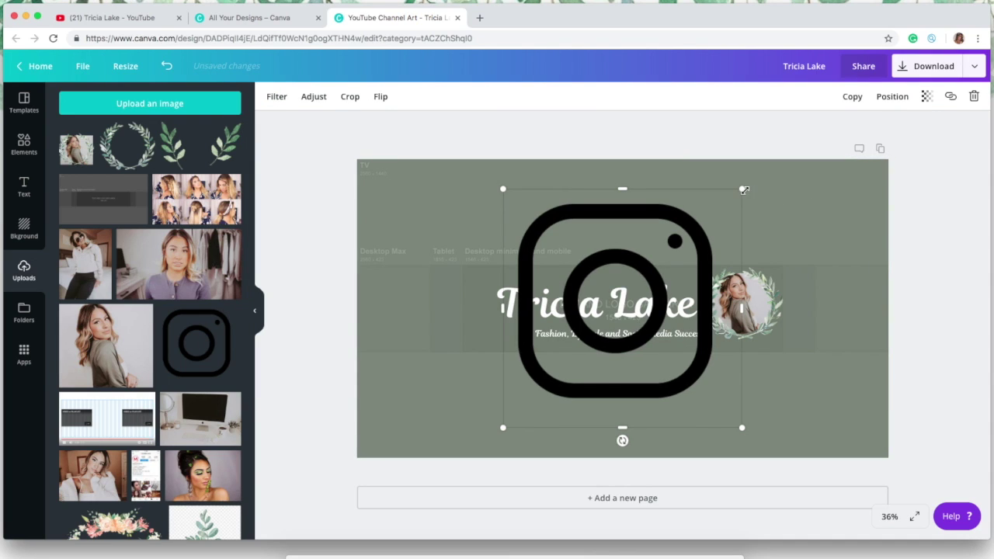
pyautogui.moveTo(741, 189); pyautogui.dragTo(718, 353)
pyautogui.click(21, 186)
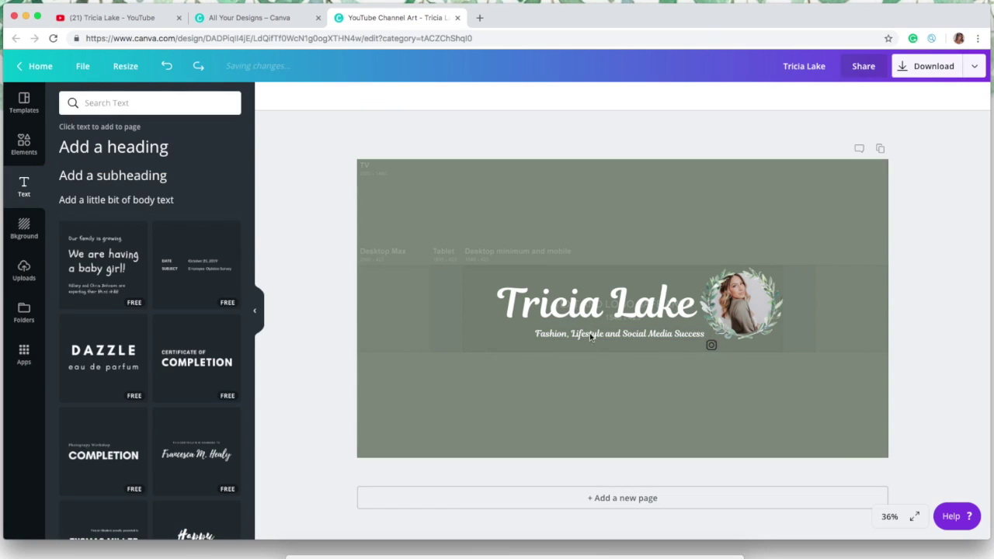
pyautogui.click(82, 181)
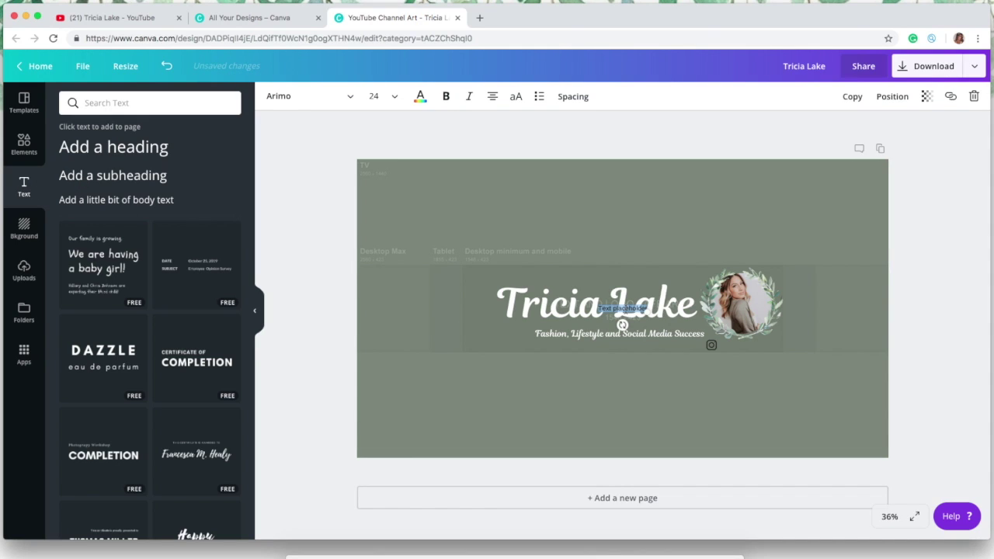
pyautogui.write('@tricialaketv@')
# Step: Style the handle in white Magnolia Script and place it beside the Instagram icon
pyautogui.click(341, 98)
pyautogui.click(326, 171)
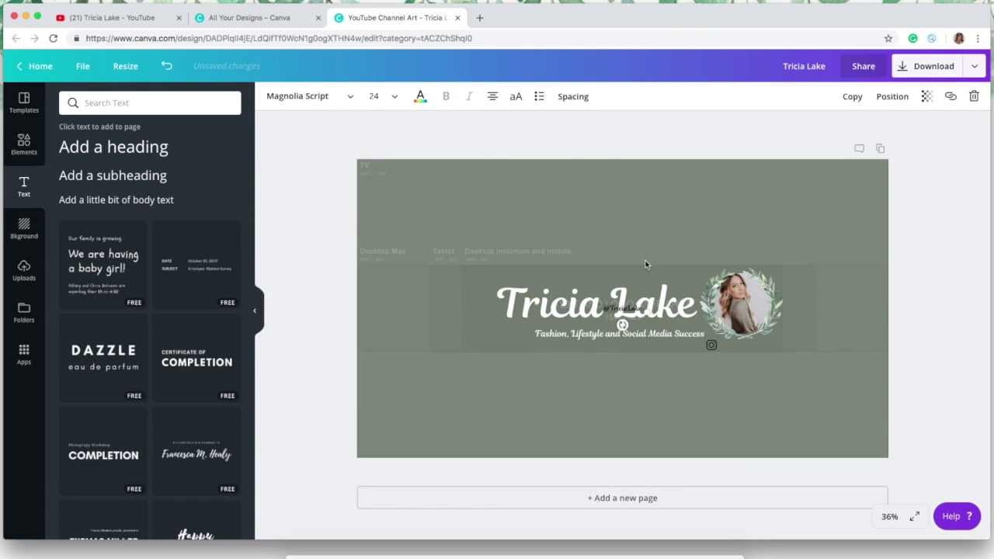
pyautogui.click(420, 96)
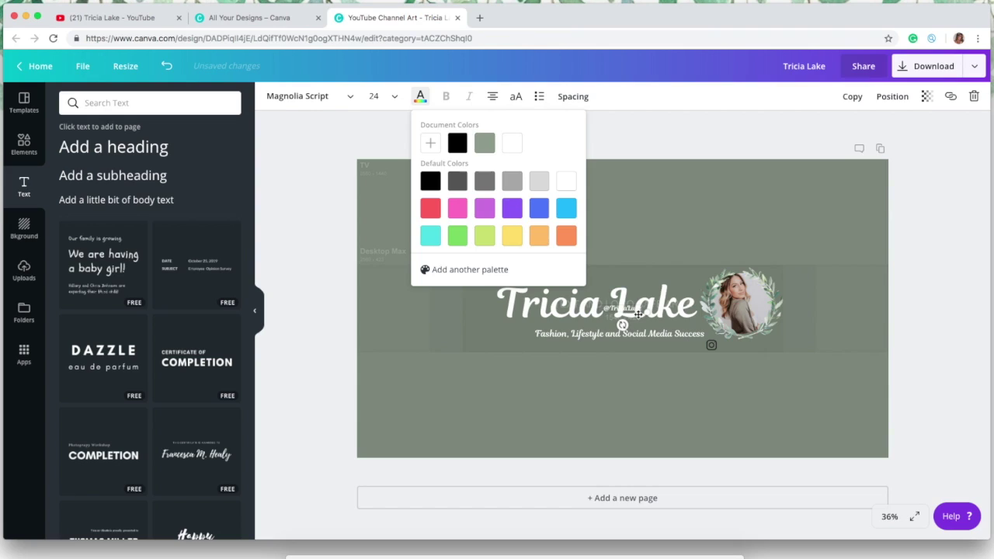
pyautogui.moveTo(636, 314); pyautogui.dragTo(755, 350)
pyautogui.click(780, 379)
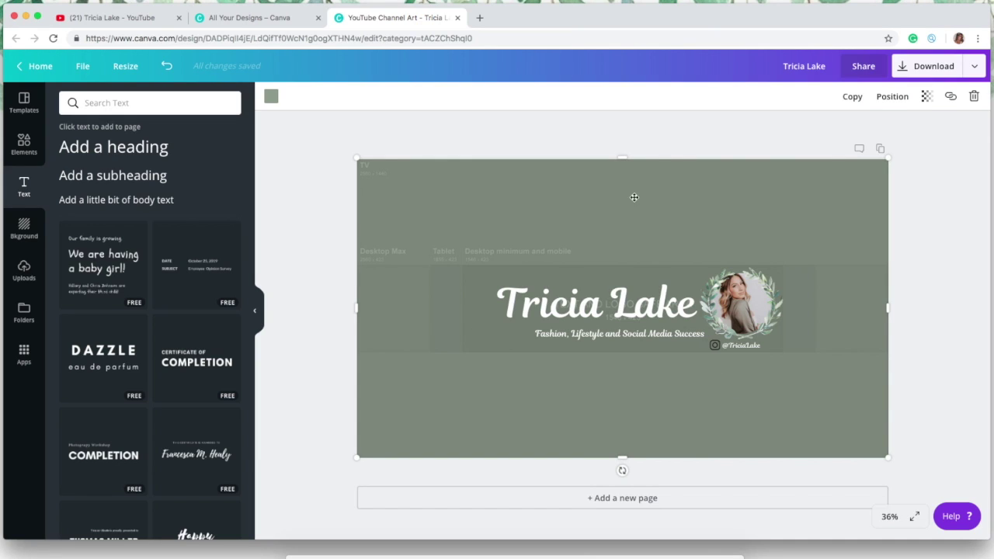
# Step: Delete the TV-layout guide overlay and extend the sage-green background to cover the top strip
pyautogui.click(575, 173)
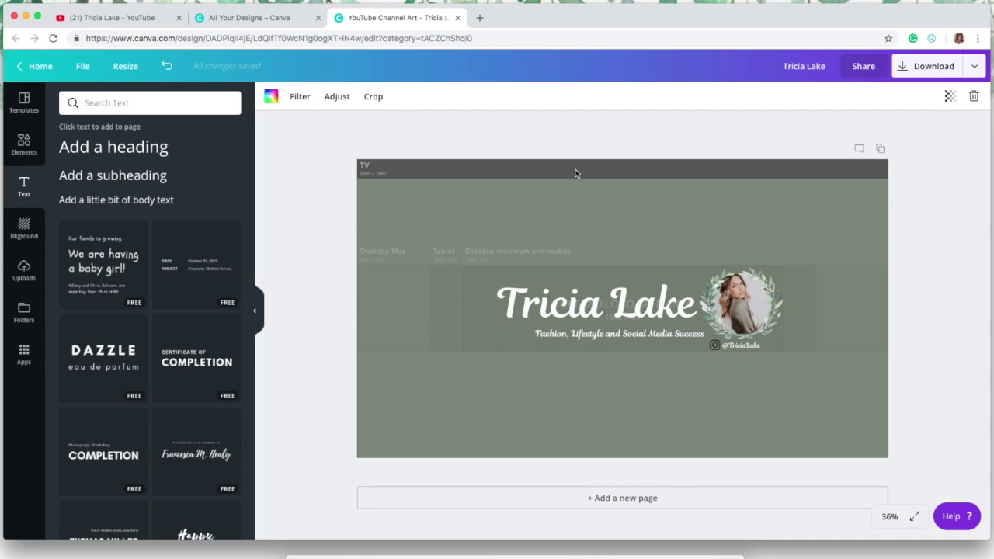
pyautogui.press('Delete')
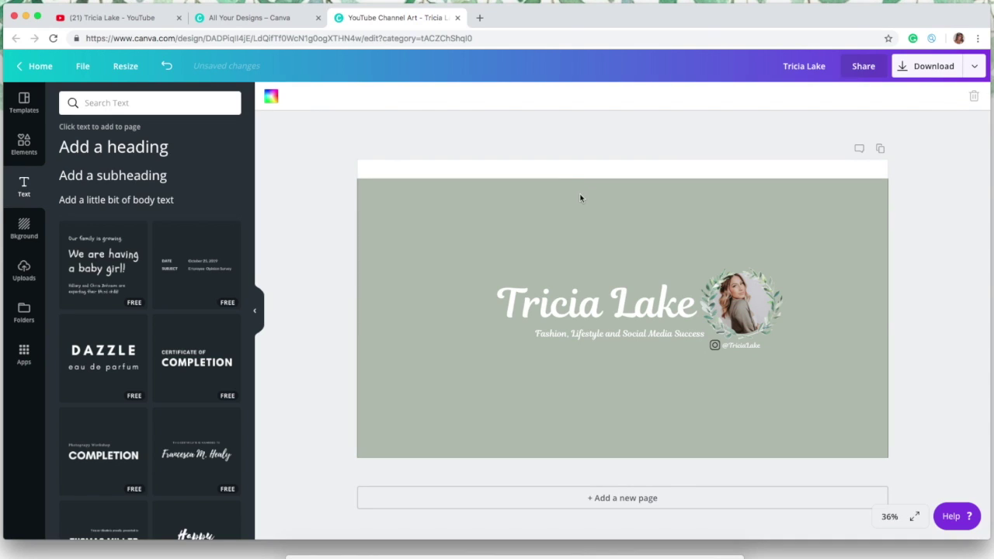
pyautogui.moveTo(580, 196); pyautogui.dragTo(582, 177)
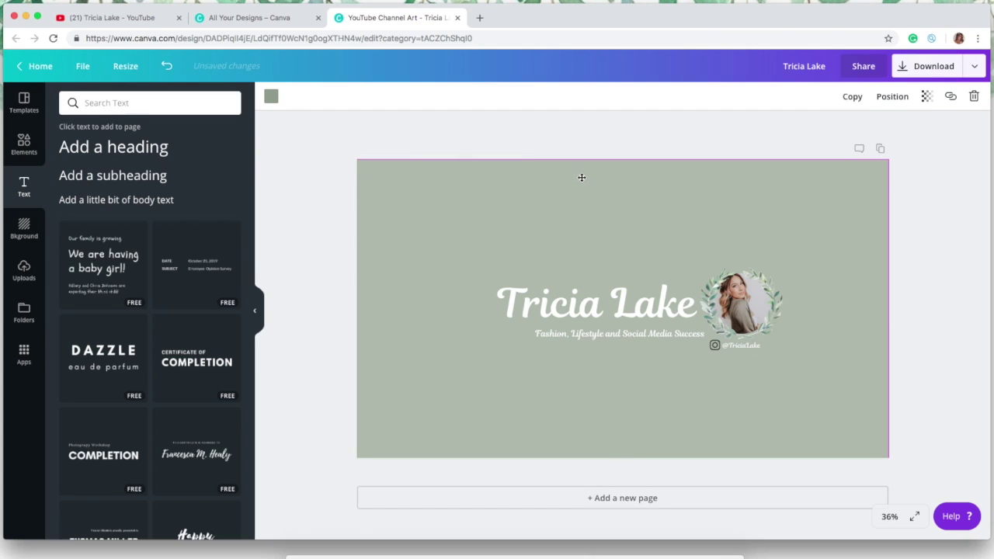
pyautogui.click(938, 68)
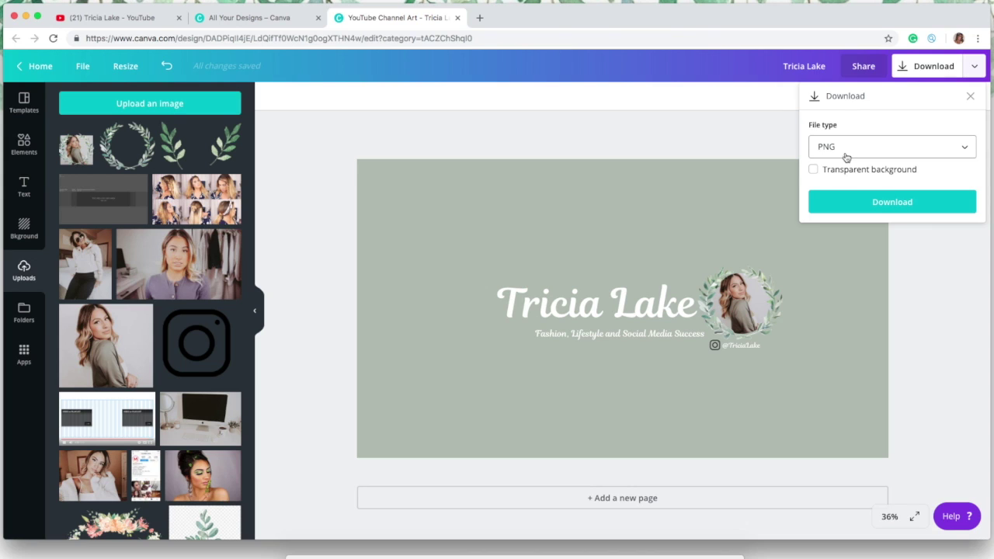
# Step: Download the banner as the PNG 'Tricia Lake.png' and dismiss the published-design message
pyautogui.click(870, 203)
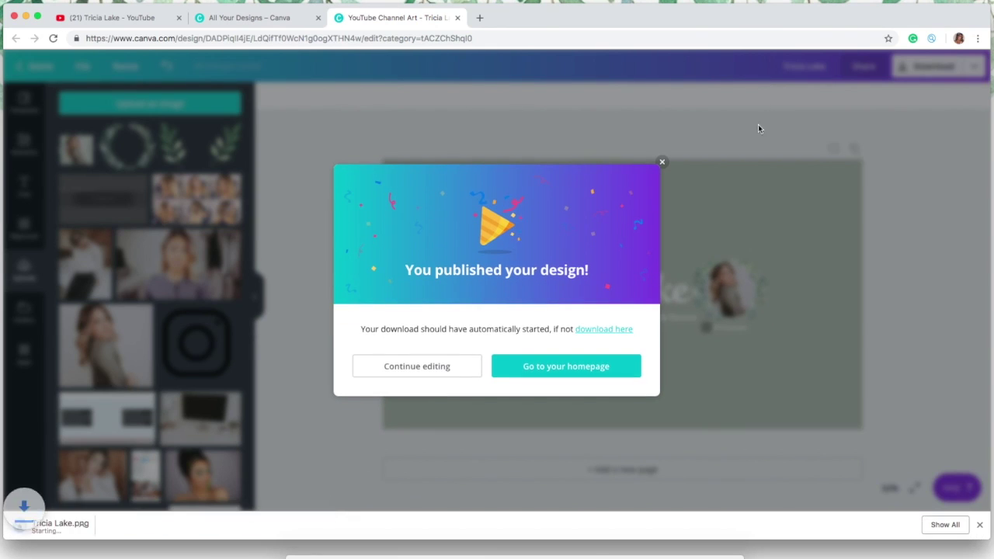
pyautogui.click(661, 162)
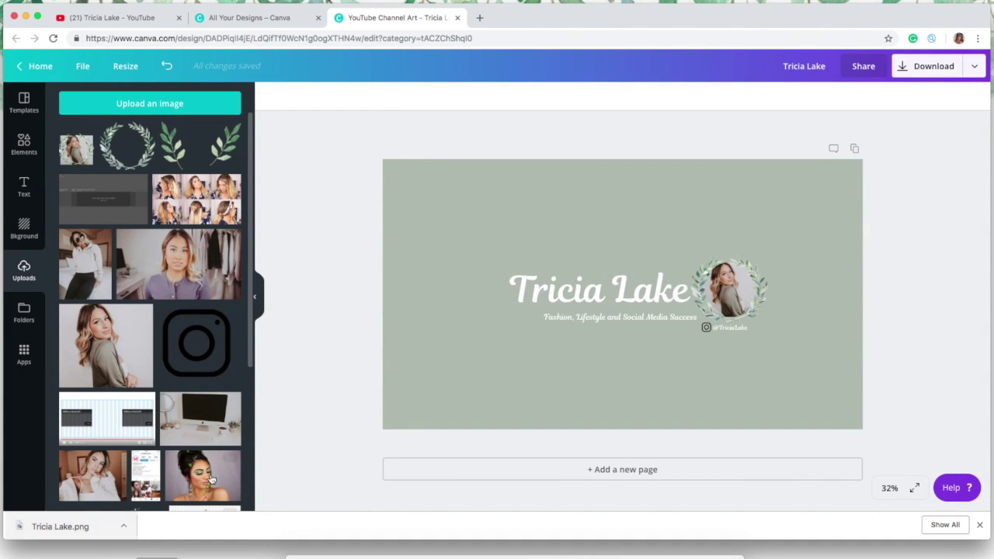
# Step: Upload the downloaded Tricia Lake PNG as YouTube channel art, checking the crop before confirming
pyautogui.click(110, 18)
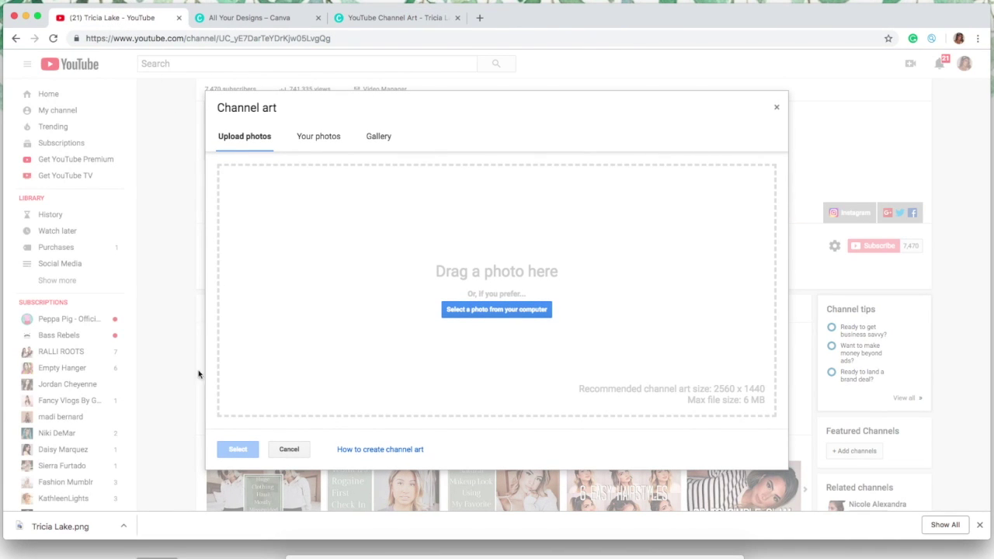
pyautogui.moveTo(60, 526); pyautogui.dragTo(483, 323)
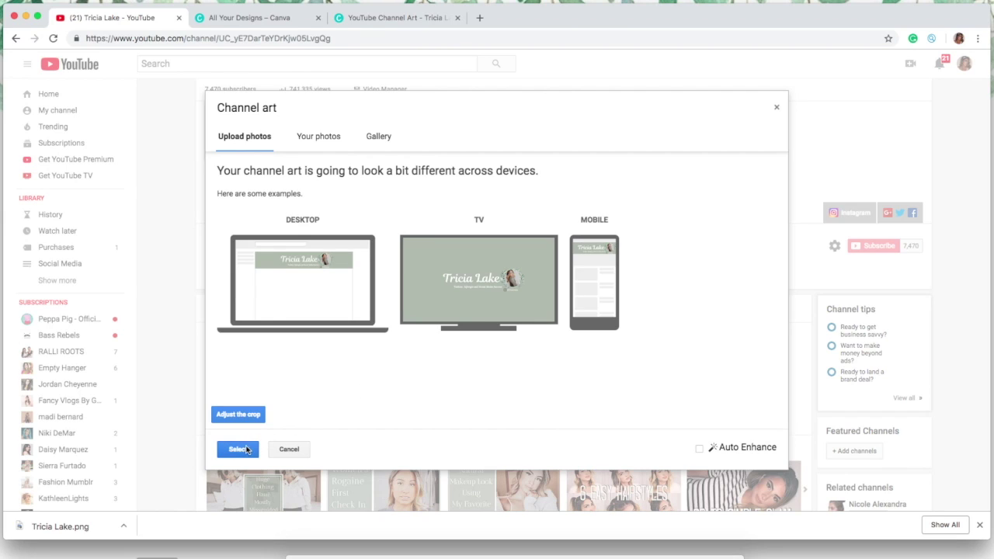
pyautogui.click(245, 418)
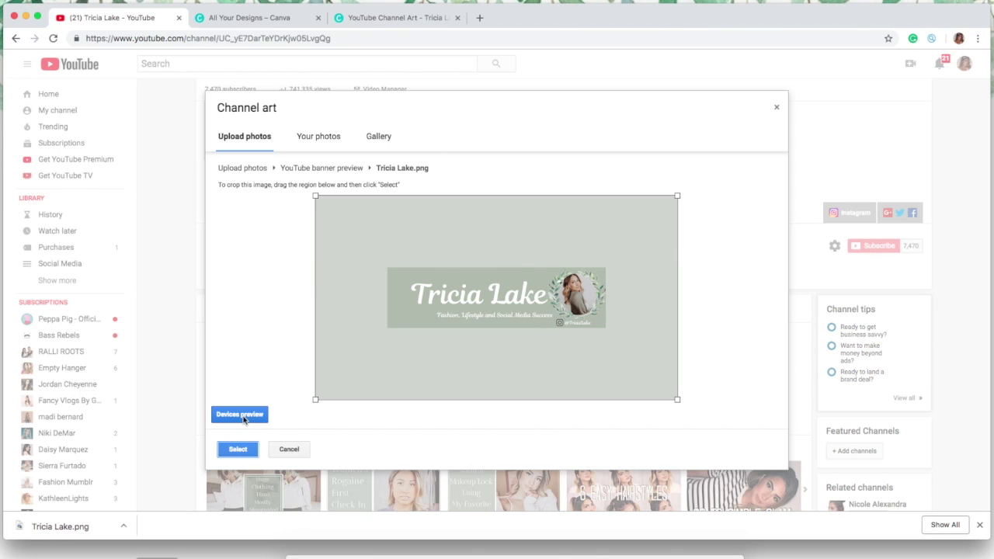
pyautogui.click(238, 449)
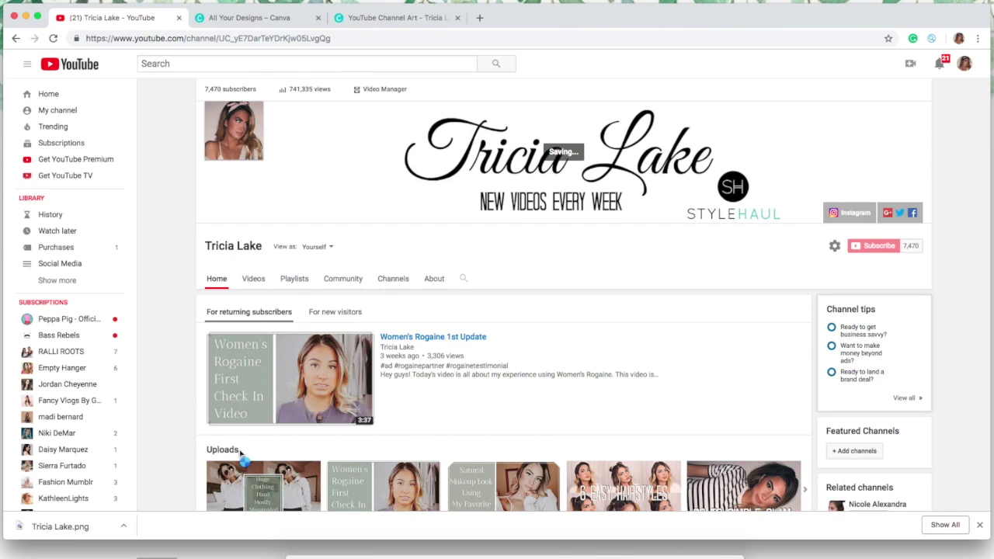